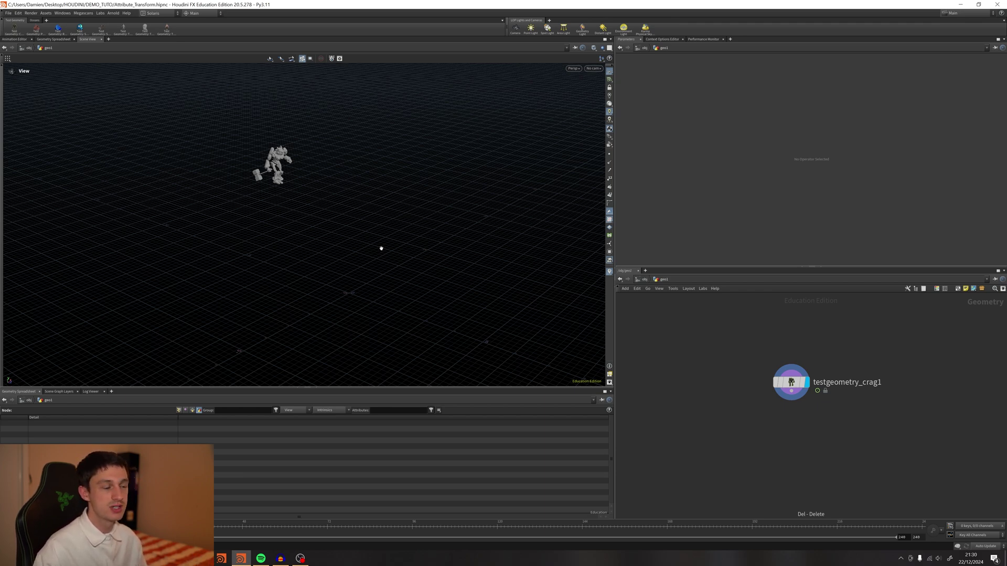
{"action": "left_click_drag", "start_coordinate": [381, 249], "coordinate": [386, 250]}
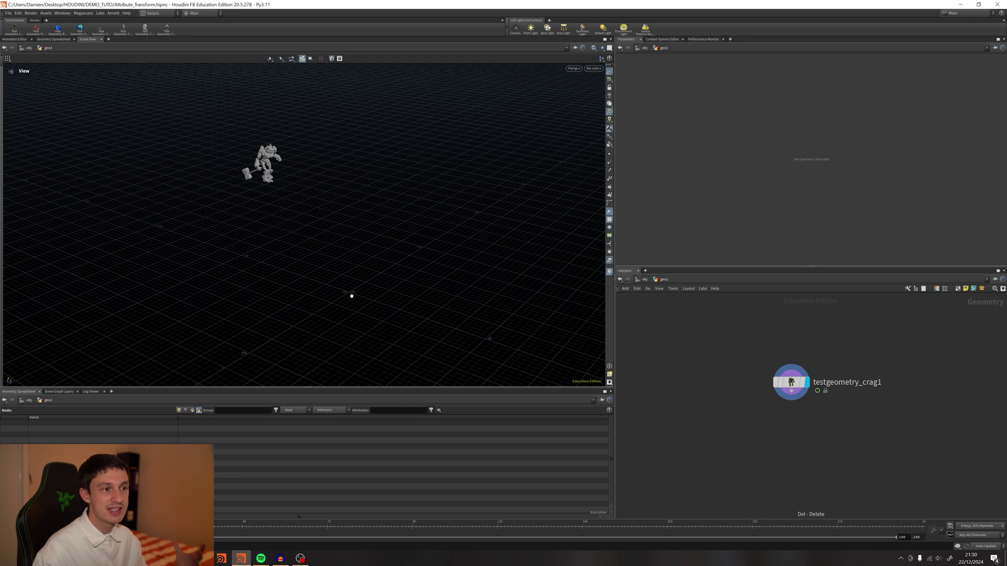
{"action": "left_click_drag", "start_coordinate": [355, 292], "coordinate": [395, 247]}
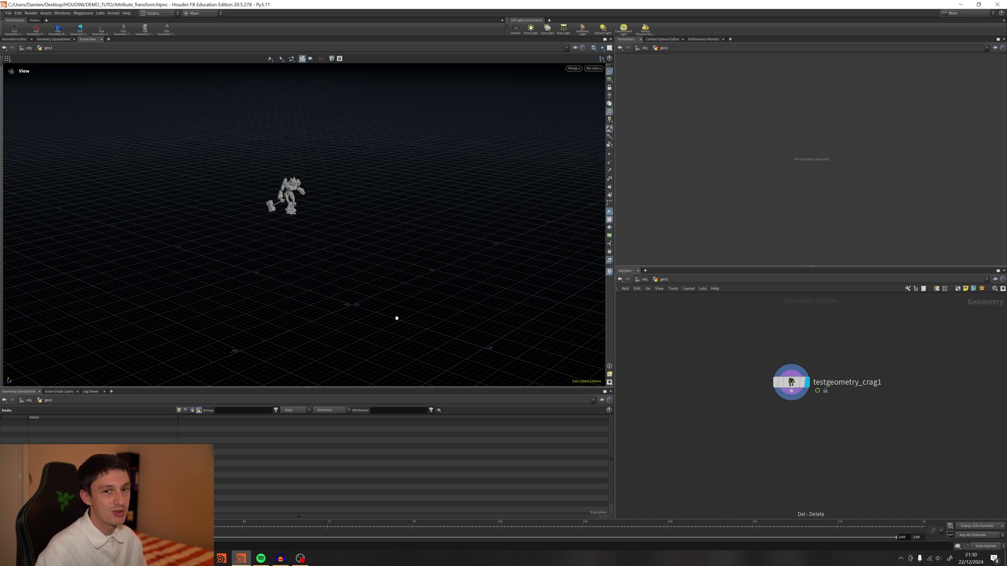
{"action": "left_click_drag", "start_coordinate": [351, 298], "coordinate": [357, 300]}
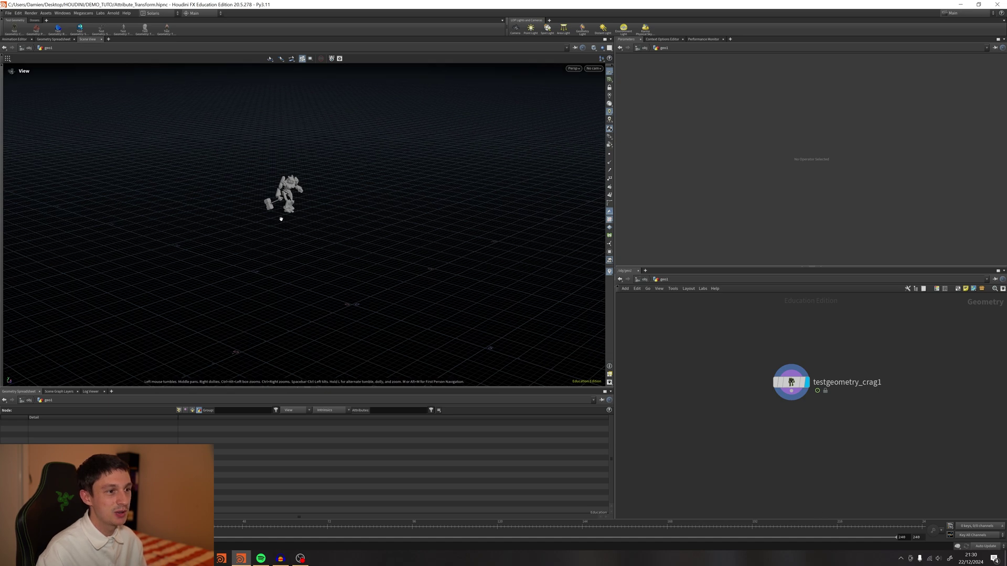
Add a Transform node after testgeometry_crag1, move its centroid to the origin and reset the Y translation to 0
{"action": "left_click", "coordinate": [791, 382]}
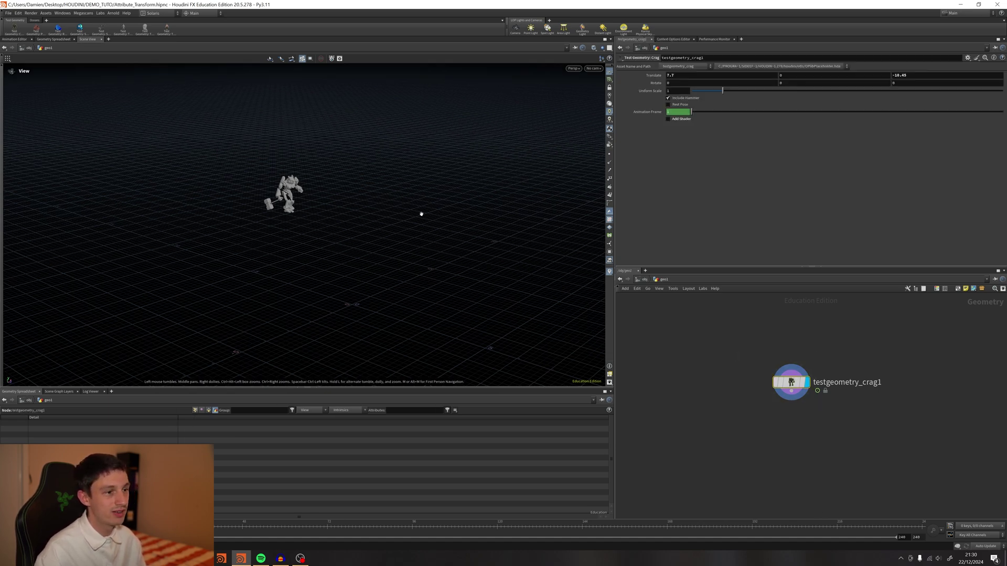
{"action": "key", "text": "Tab"}
{"action": "type", "text": "transform"}
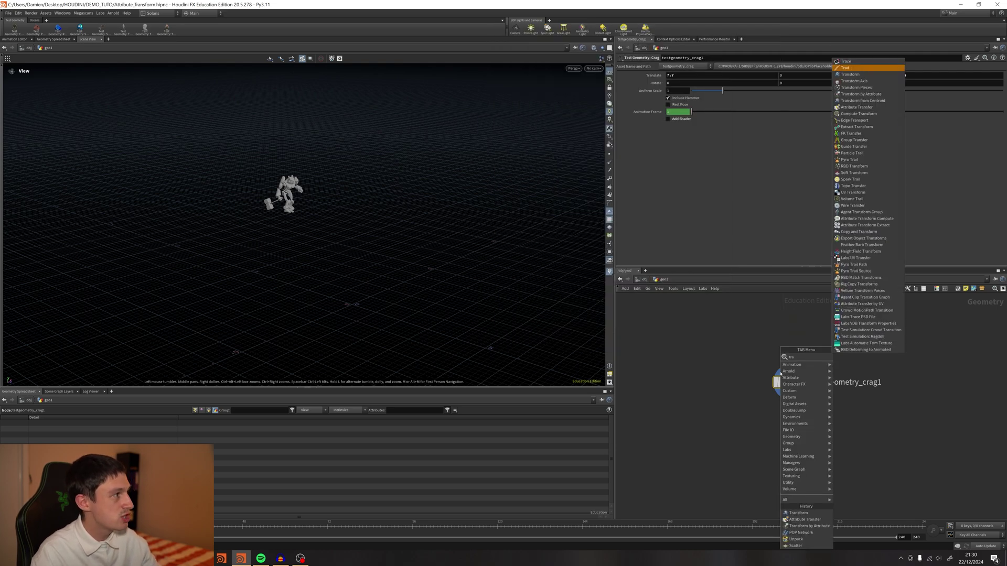
{"action": "key", "text": "Return"}
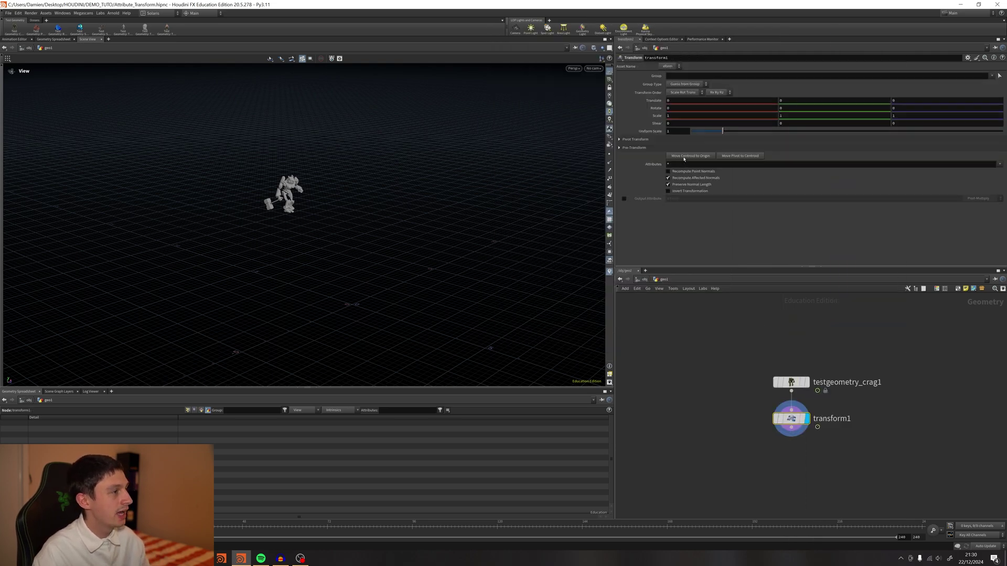
{"action": "left_click", "coordinate": [684, 156]}
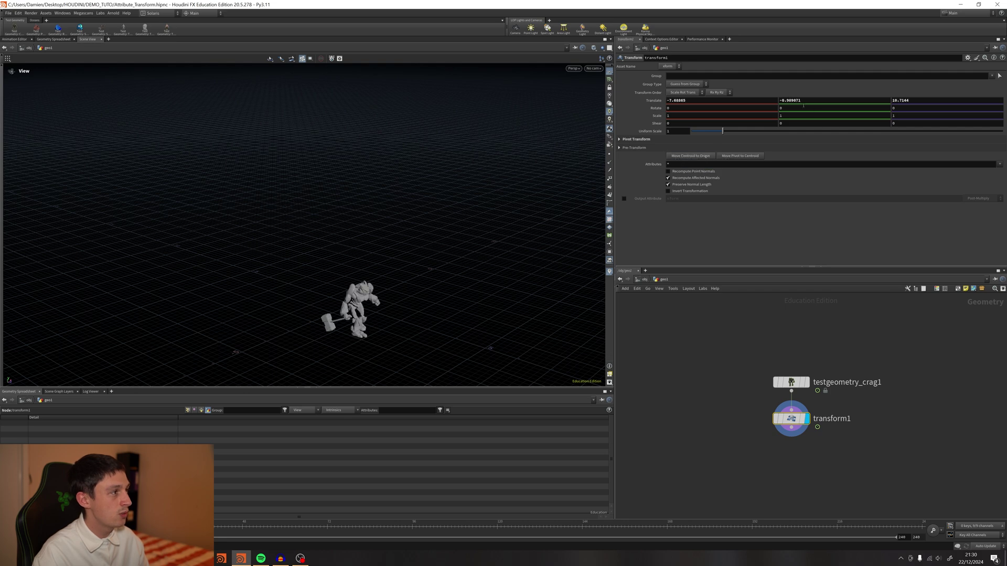
{"action": "left_click_drag", "start_coordinate": [354, 297], "coordinate": [347, 270], "text": "alt"}
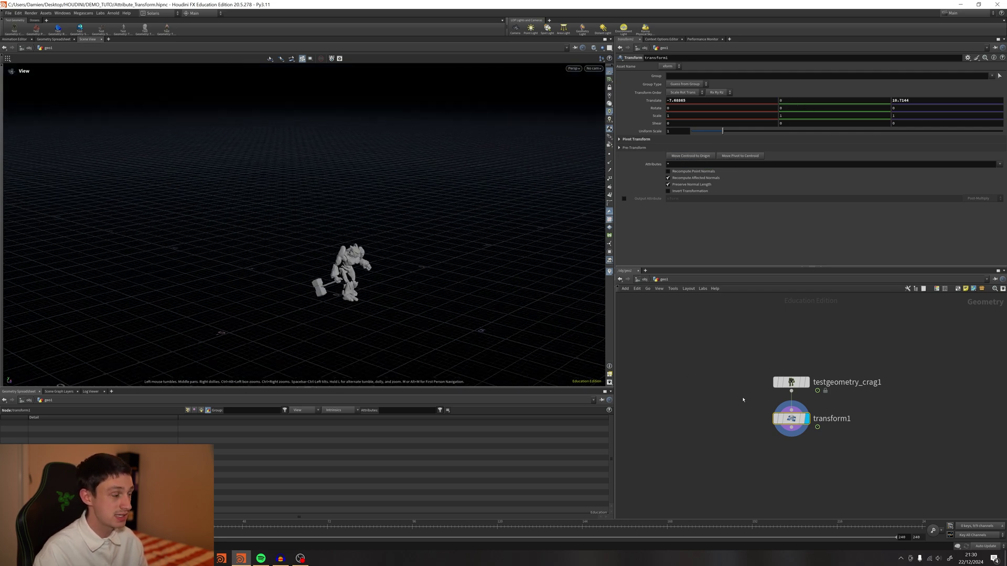
Compare the crag's original position with the recentred one by temporarily templating testgeometry_crag1
{"action": "left_click_drag", "start_coordinate": [795, 423], "coordinate": [795, 432]}
{"action": "left_click", "coordinate": [803, 383]}
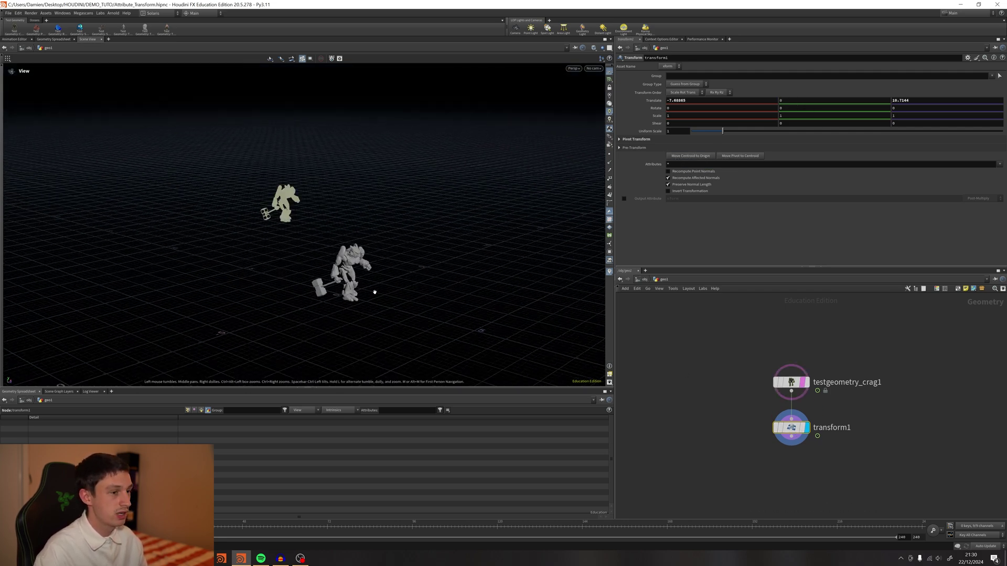
{"action": "key", "text": "Up"}
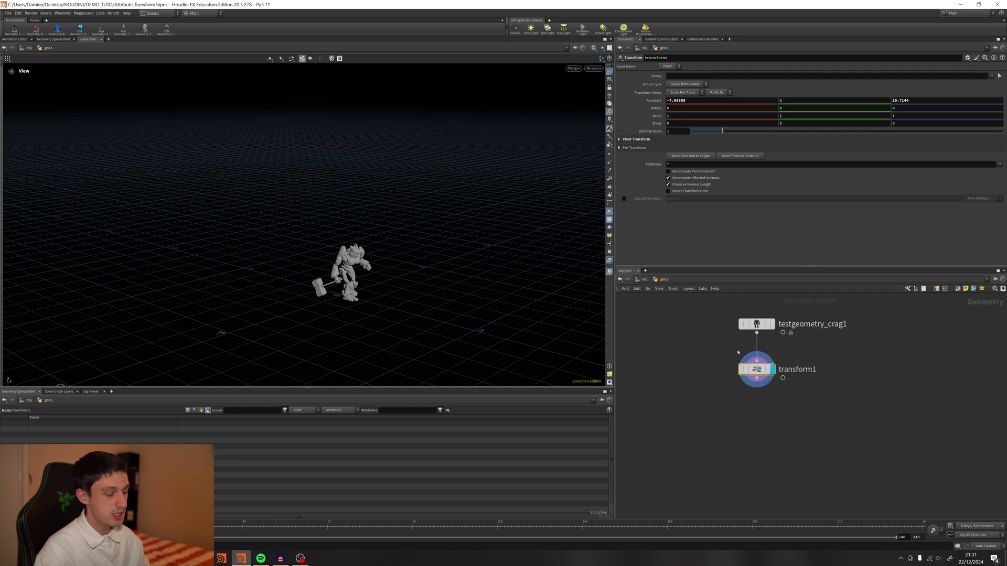
Append a Scatter node below transform1 and leave room above it in the network
{"action": "key", "text": "Tab"}
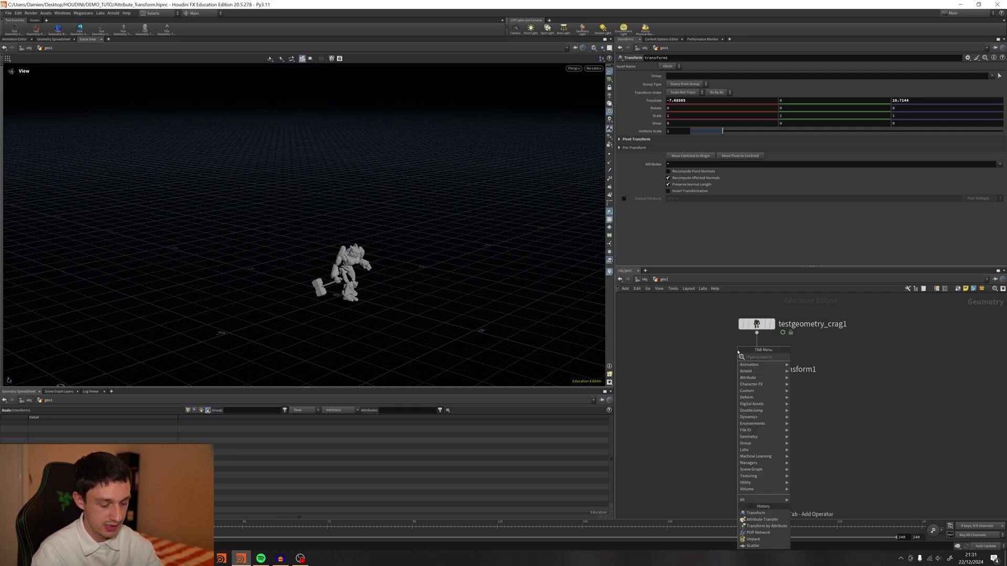
{"action": "type", "text": "sca"}
{"action": "key", "text": "Return"}
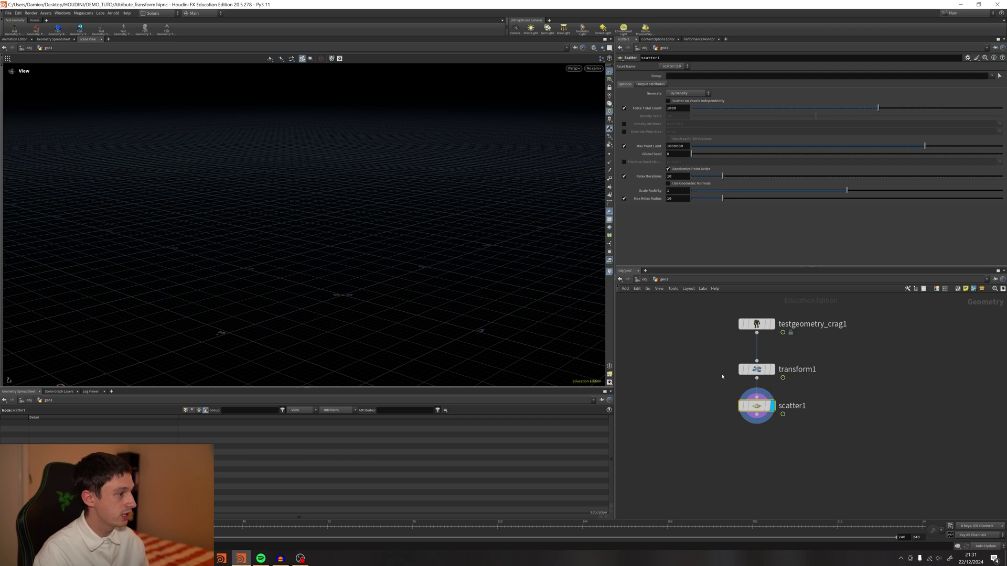
{"action": "left_click_drag", "start_coordinate": [752, 408], "coordinate": [752, 426]}
Insert an Unpack node between transform1 and scatter1
{"action": "key", "text": "Tab"}
{"action": "type", "text": "unp"}
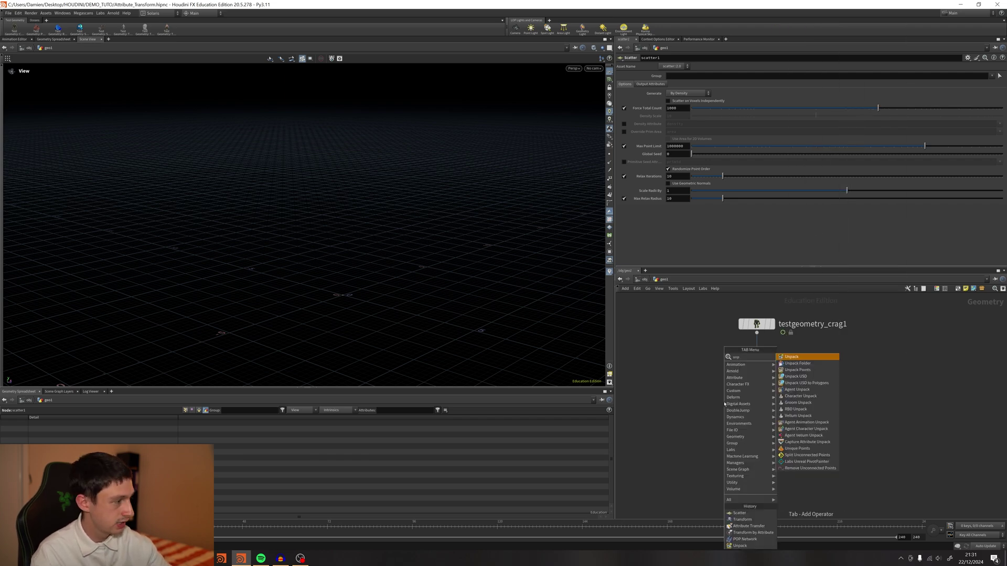
{"action": "key", "text": "Return"}
{"action": "left_click", "coordinate": [727, 402]}
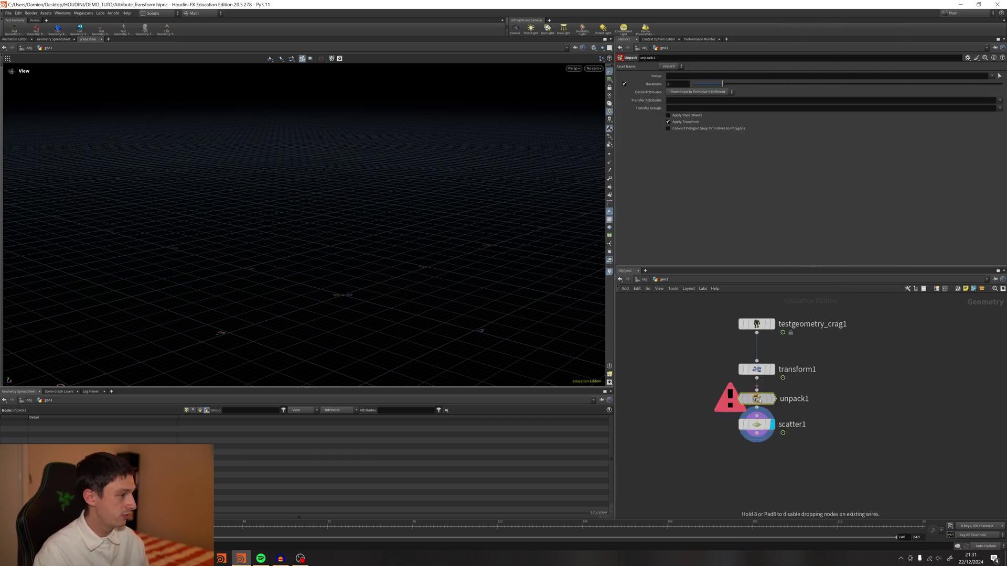
Turn off Relax Iterations on scatter1
{"action": "left_click", "coordinate": [741, 442]}
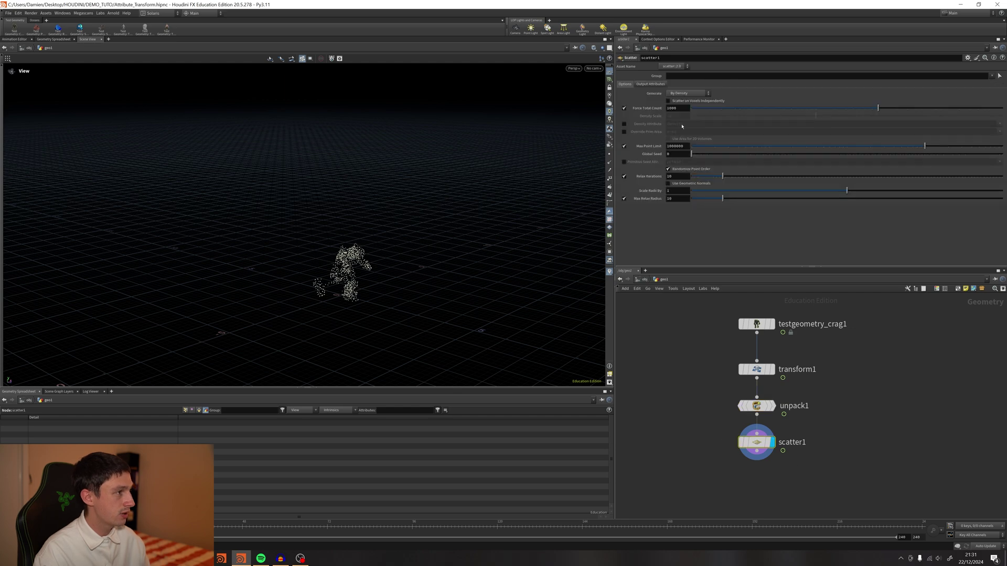
{"action": "left_click", "coordinate": [624, 177]}
{"action": "scroll", "coordinate": [343, 275], "scroll_direction": "up", "scroll_amount": 1}
{"action": "left_click_drag", "start_coordinate": [344, 274], "coordinate": [348, 273]}
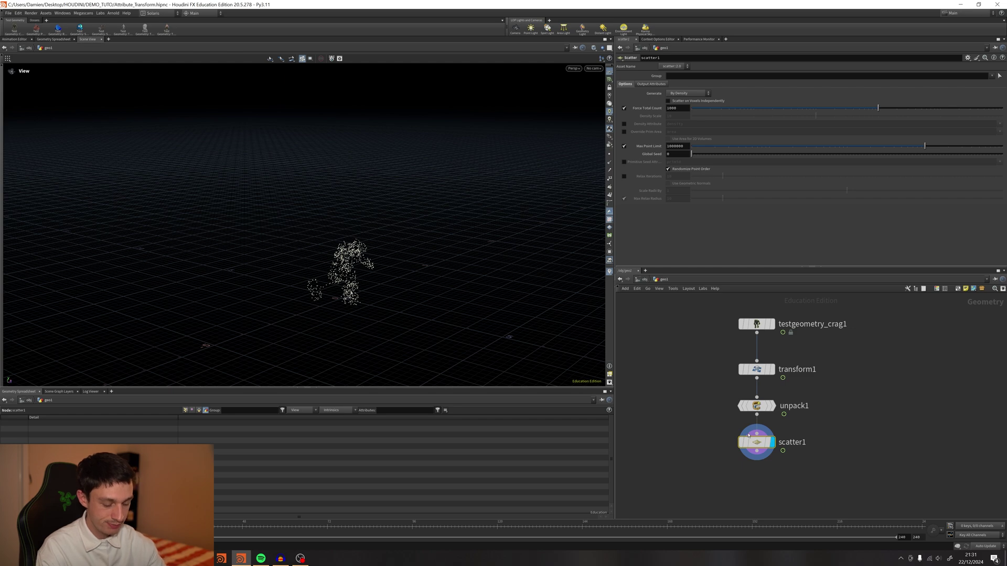
Append a POP Network after scatter1 and open its contents
{"action": "key", "text": "Tab"}
{"action": "type", "text": "pop"}
{"action": "key", "text": "Return"}
{"action": "key", "text": "Return"}
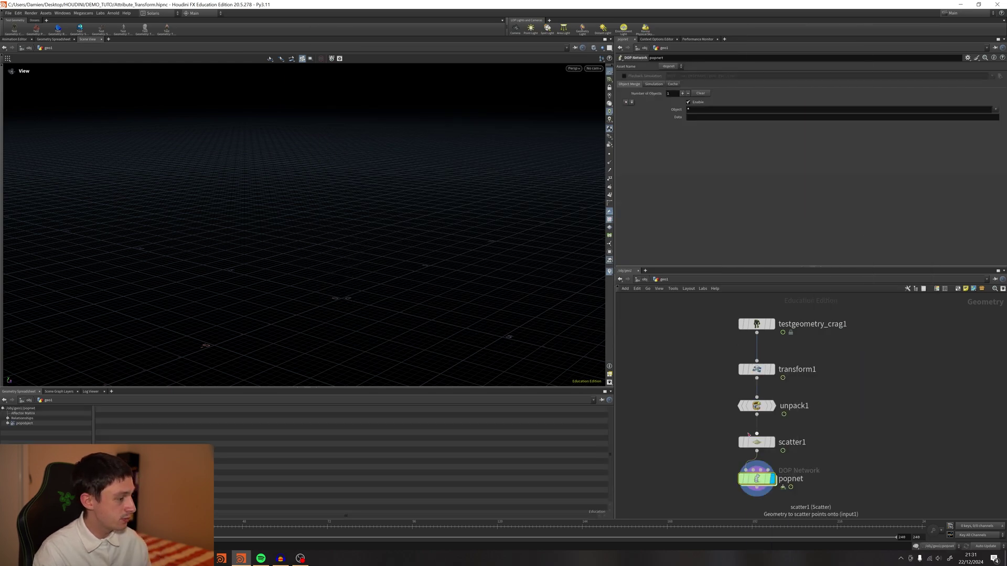
{"action": "double_click", "coordinate": [756, 479]}
Replace the placeholder node between source_first_input and popsolver with a POP Wind node
{"action": "left_click", "coordinate": [840, 390]}
{"action": "key", "text": "Delete"}
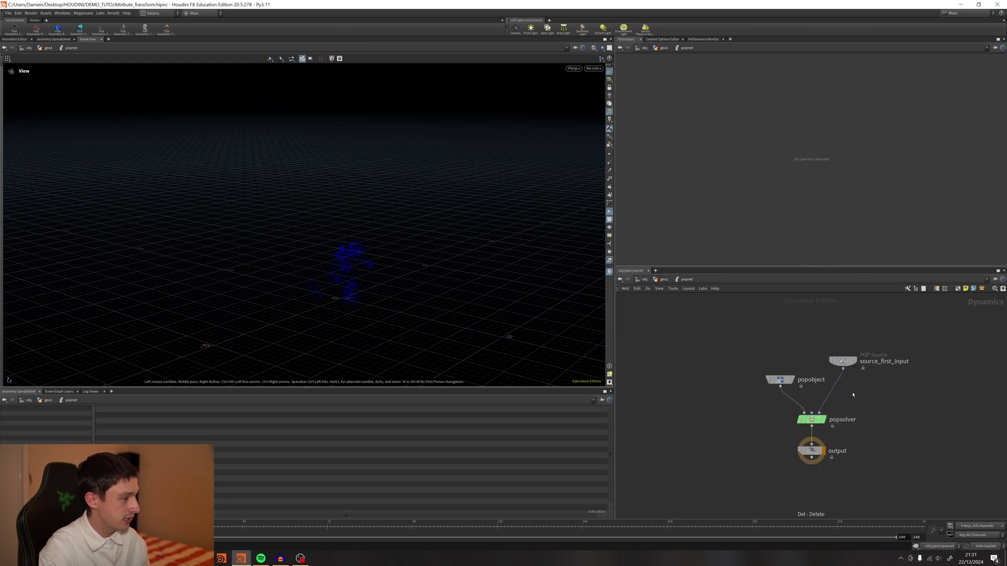
{"action": "key", "text": "Tab"}
{"action": "type", "text": "popfo"}
{"action": "key", "text": "Return"}
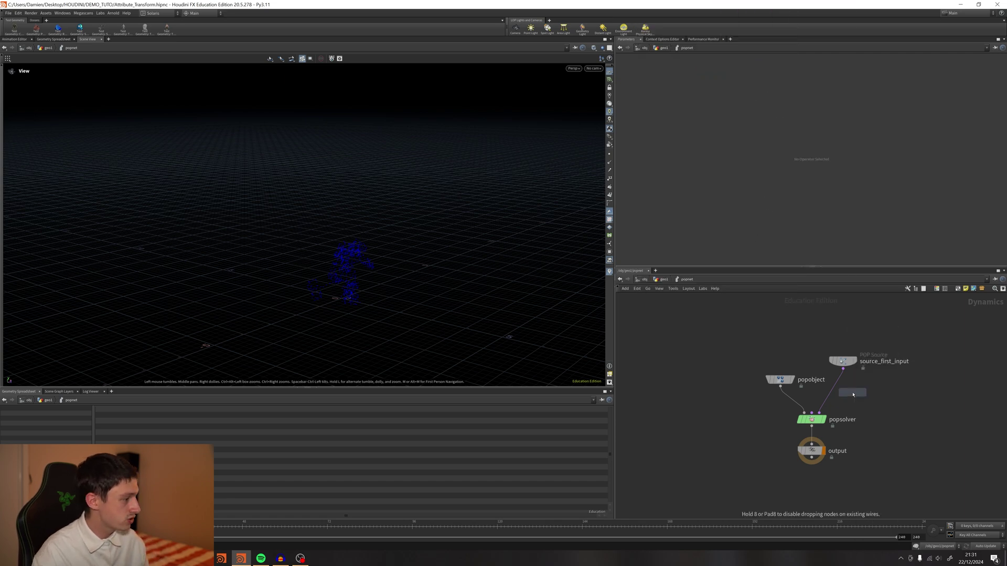
{"action": "left_click", "coordinate": [853, 394]}
{"action": "mouse_move", "coordinate": [853, 395]}
{"action": "left_mouse_down"}
{"action": "mouse_move", "coordinate": [834, 397]}
{"action": "mouse_move", "coordinate": [844, 401]}
{"action": "left_mouse_up"}
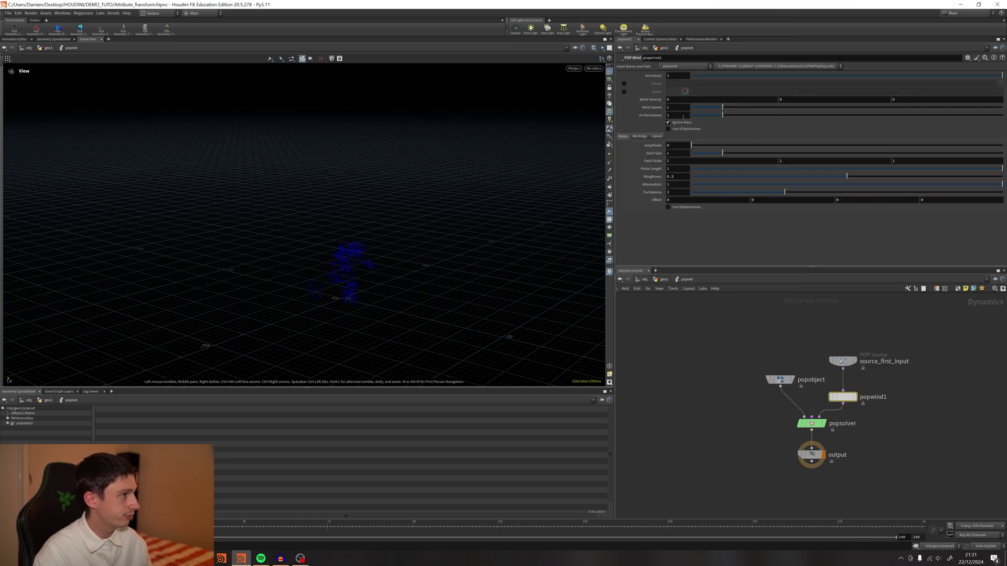
Set the noise amplitude of popwind1 to 1
{"action": "left_click", "coordinate": [681, 145]}
{"action": "type", "text": "1"}
{"action": "key", "text": "Return"}
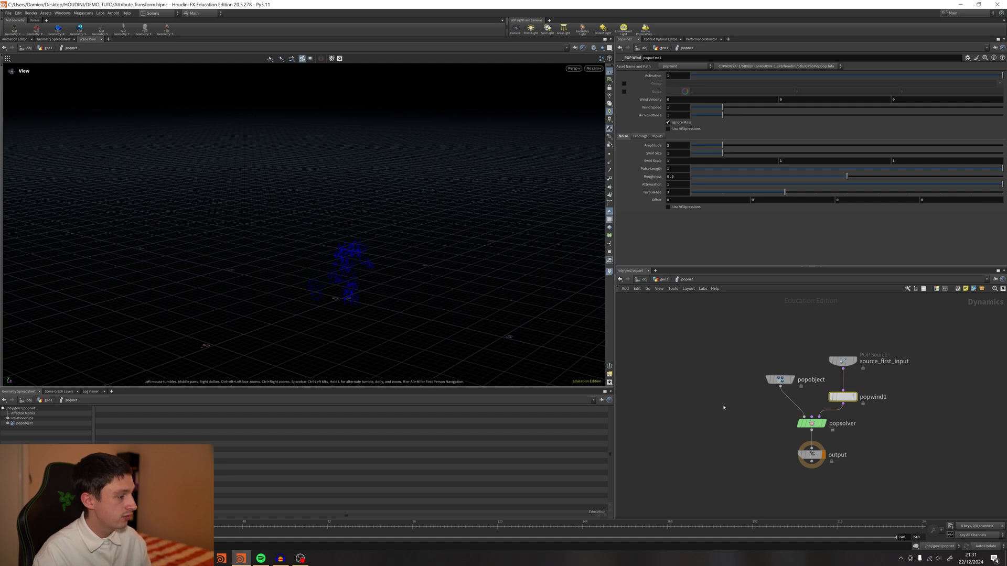
Insert a Gravity Force node between popsolver and output
{"action": "key", "text": "Tab"}
{"action": "type", "text": "g"}
{"action": "key", "text": "Return"}
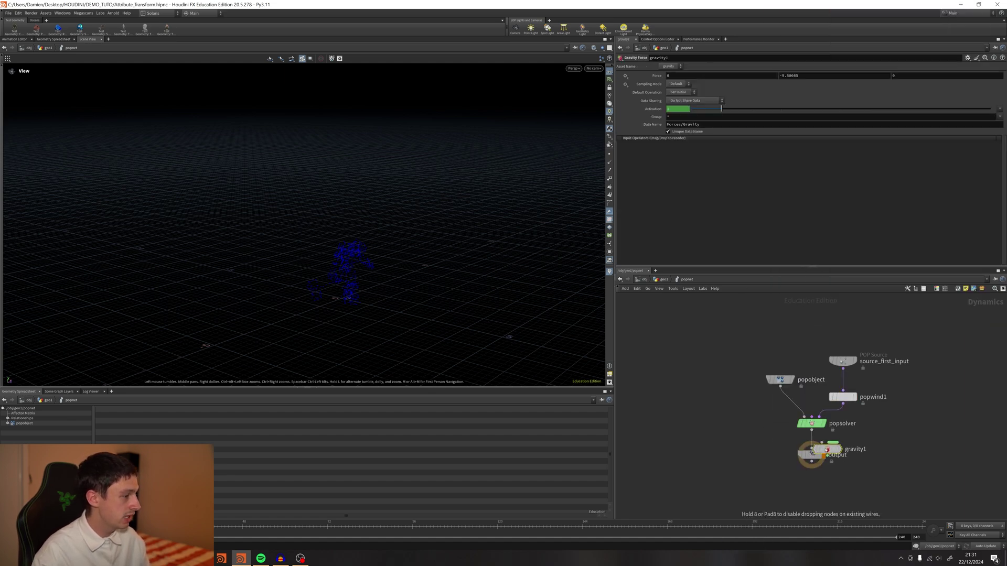
{"action": "left_click", "coordinate": [737, 424]}
Add a Ground Plane and merge it with the popsolver stream above gravity1
{"action": "key", "text": "Tab"}
{"action": "type", "text": "ground"}
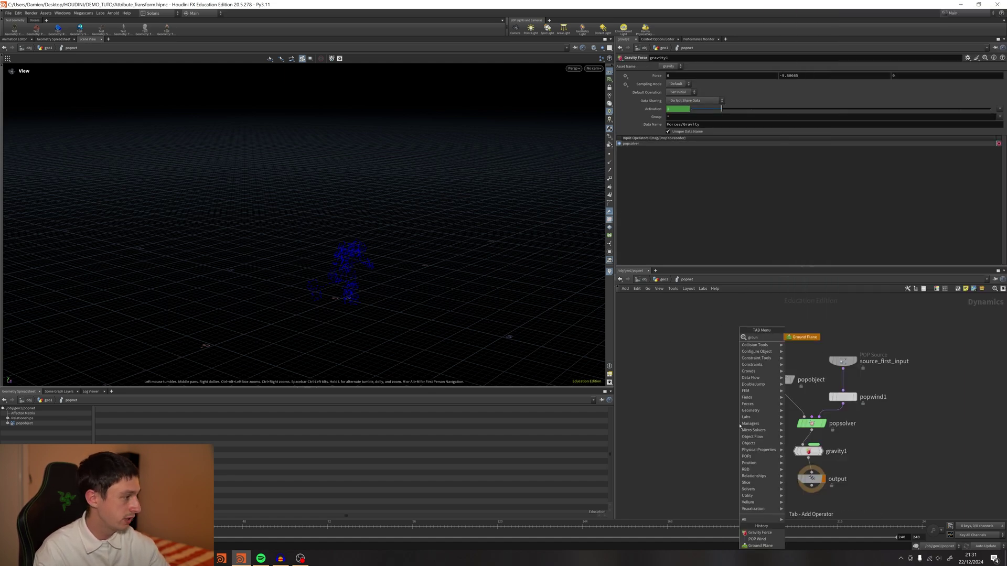
{"action": "key", "text": "Return"}
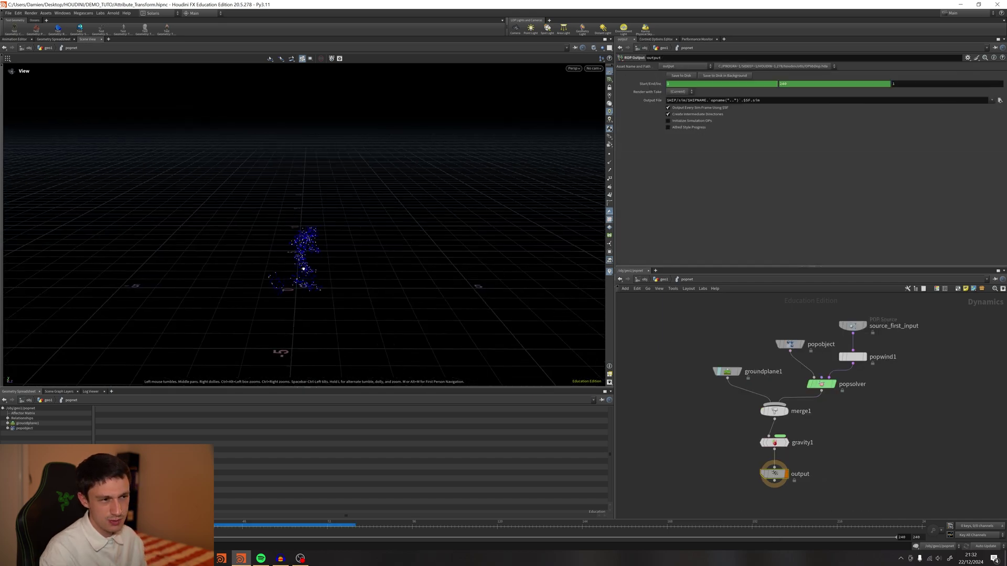
Return to the geometry network and restrict the popnet's imported object to popobject
{"action": "left_click_drag", "start_coordinate": [333, 277], "coordinate": [353, 254]}
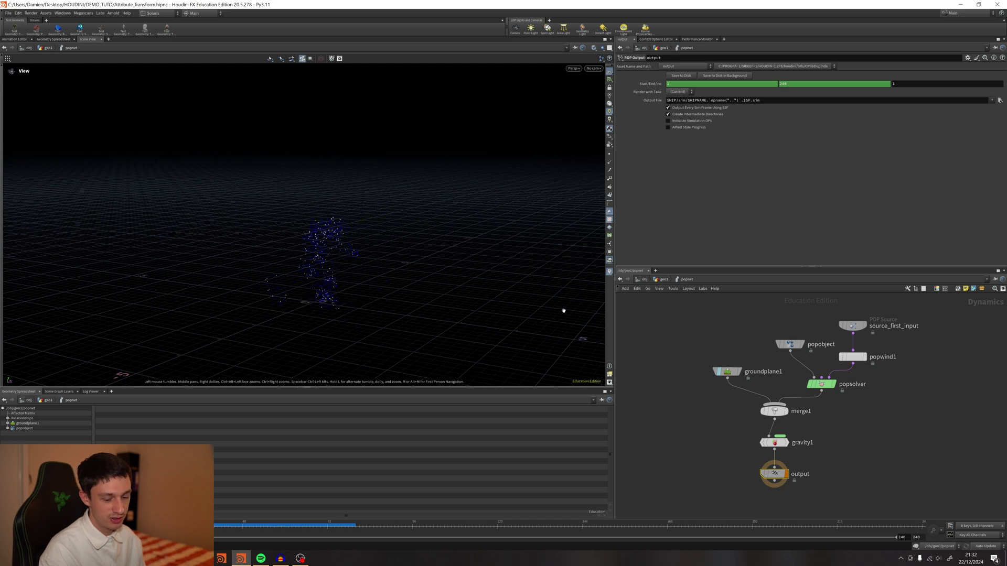
{"action": "key", "text": "u"}
{"action": "left_click_drag", "start_coordinate": [767, 459], "coordinate": [718, 424]}
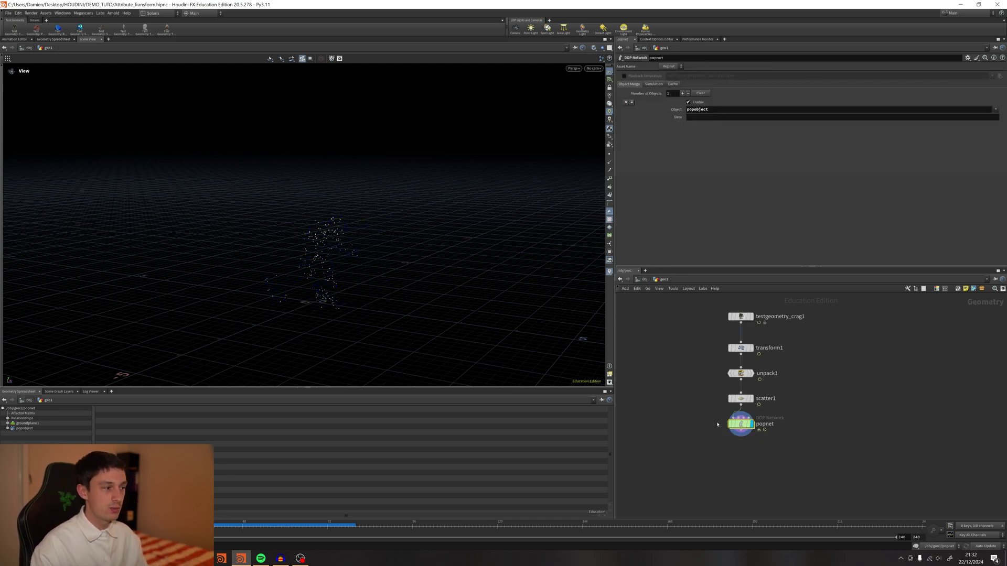
Compare the simulated particles with the original crag's position by templating testgeometry_crag1 and hiding it again
{"action": "left_click", "coordinate": [749, 316]}
{"action": "left_click_drag", "start_coordinate": [292, 250], "coordinate": [252, 276]}
{"action": "middle_click_drag", "start_coordinate": [269, 170], "coordinate": [278, 177]}
{"action": "left_click", "coordinate": [749, 316]}
Append a Transform by Attribute node after popnet and inspect its node information
{"action": "middle_click_drag", "start_coordinate": [751, 481], "coordinate": [747, 464]}
{"action": "left_click_drag", "start_coordinate": [753, 437], "coordinate": [714, 402]}
{"action": "key", "text": "Tab"}
{"action": "type", "text": "att"}
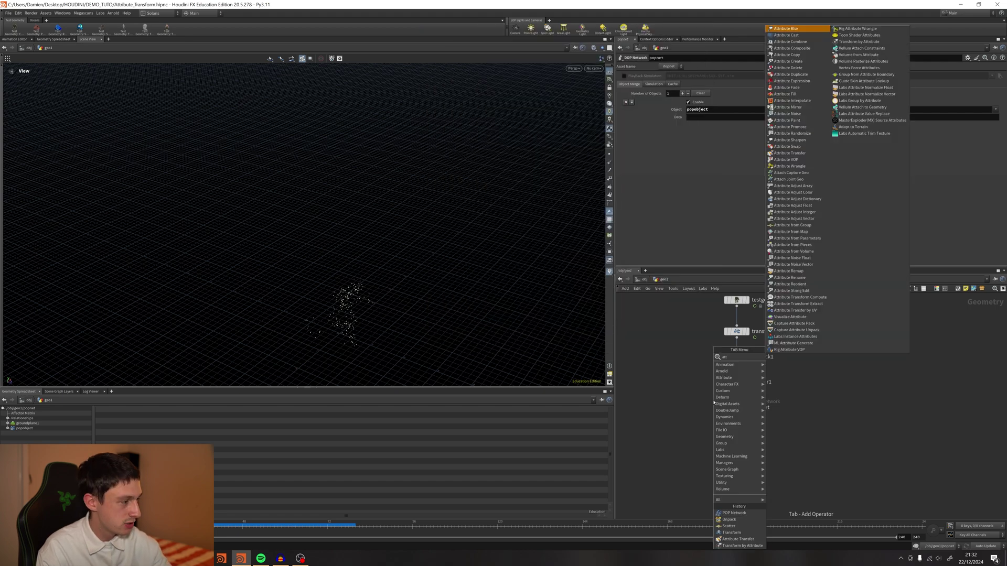
{"action": "type", "text": " by"}
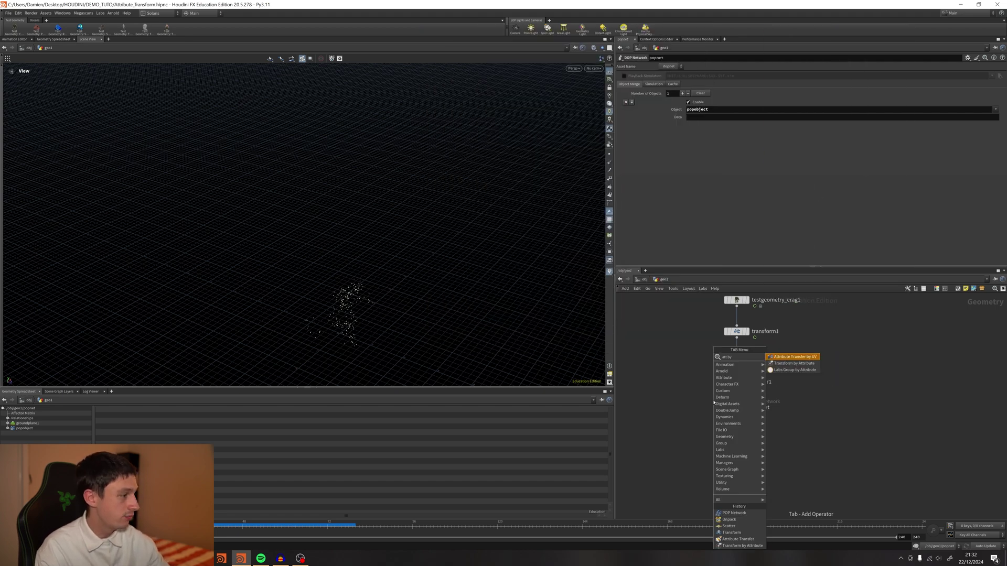
{"action": "key", "text": "Down"}
{"action": "key", "text": "Return"}
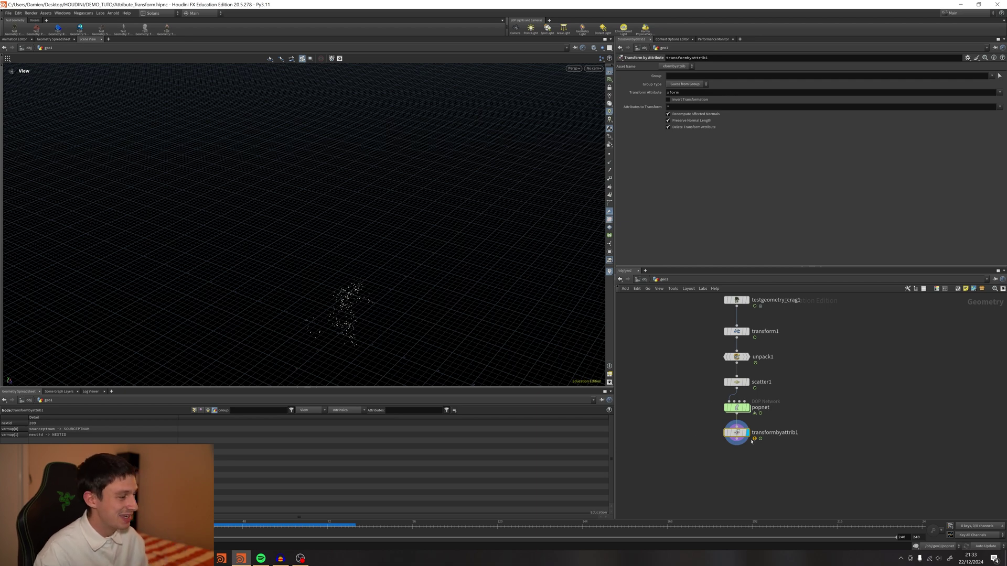
{"action": "middle_click", "coordinate": [733, 434]}
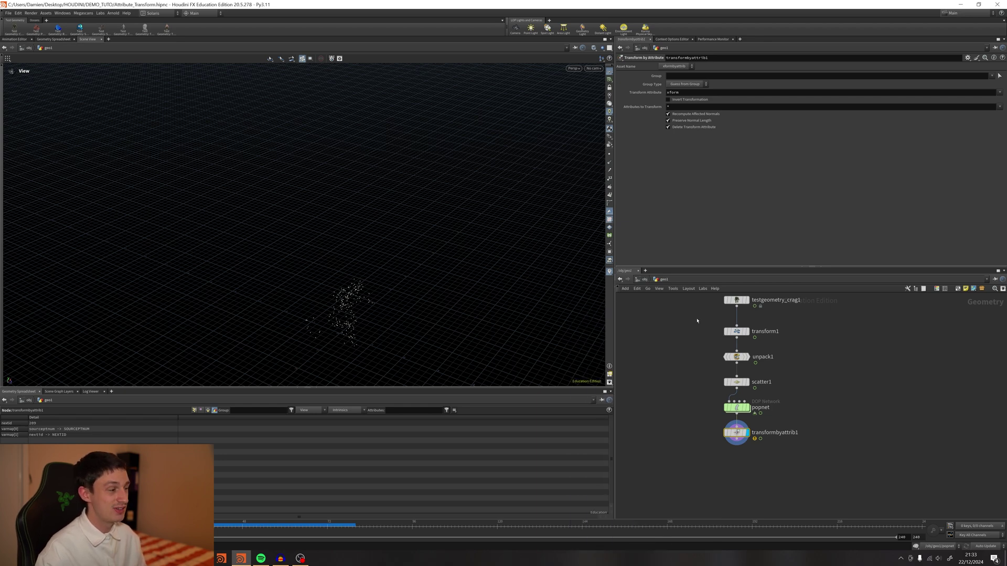
Enable the xform output attribute on transform1 and set its multiply mode to Pre-Multiply
{"action": "left_click", "coordinate": [737, 331]}
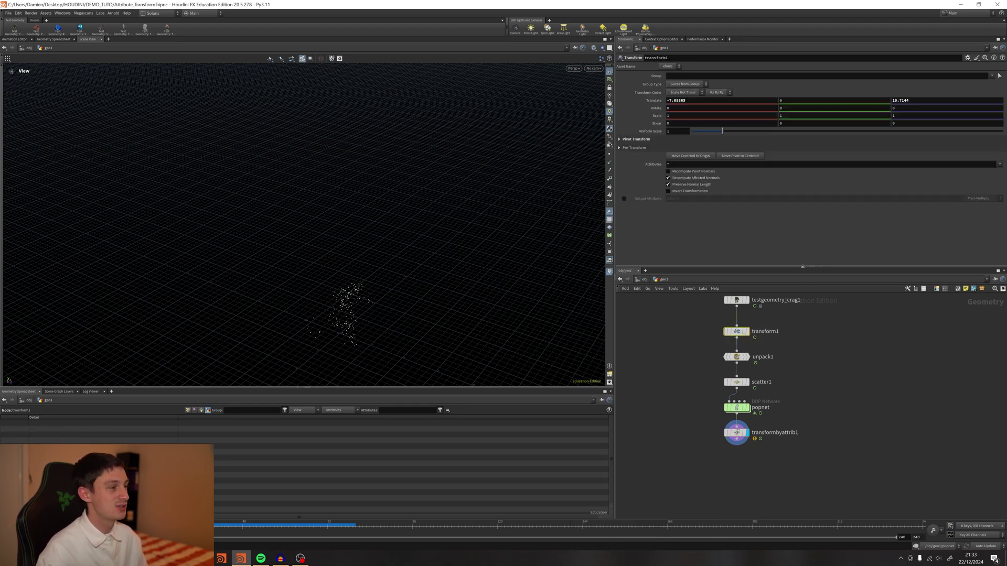
{"action": "left_click", "coordinate": [624, 199]}
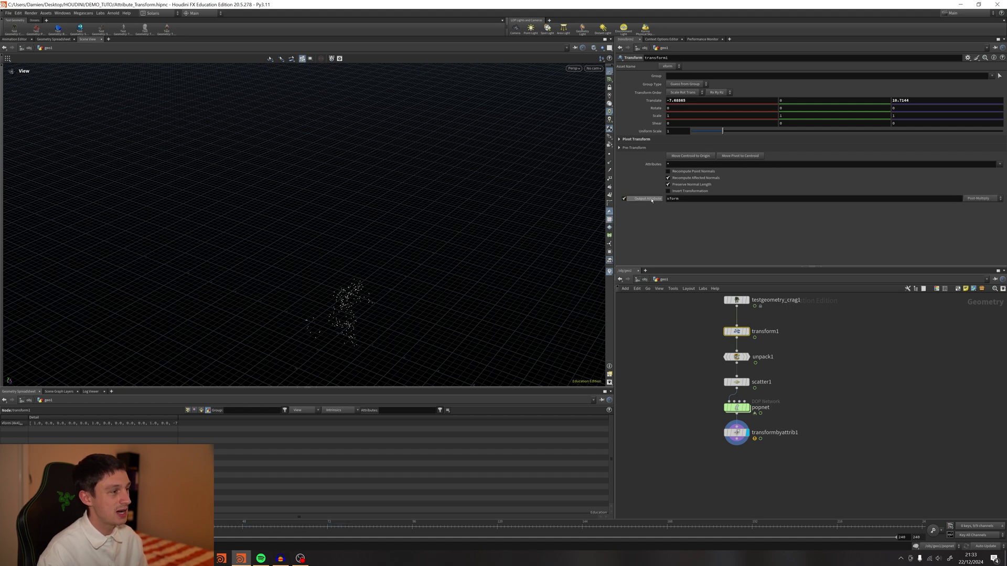
{"action": "left_click", "coordinate": [988, 201]}
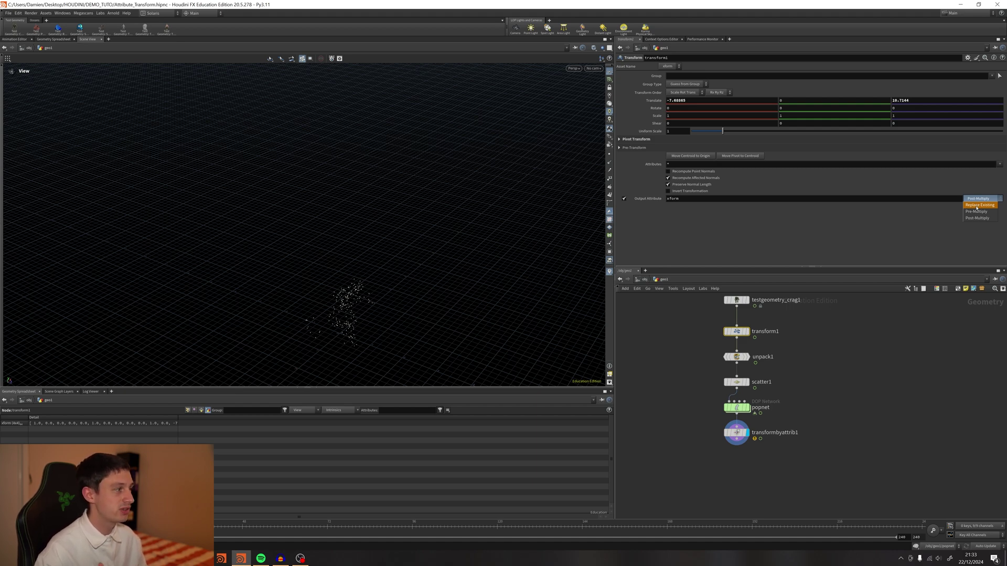
{"action": "left_click", "coordinate": [976, 212]}
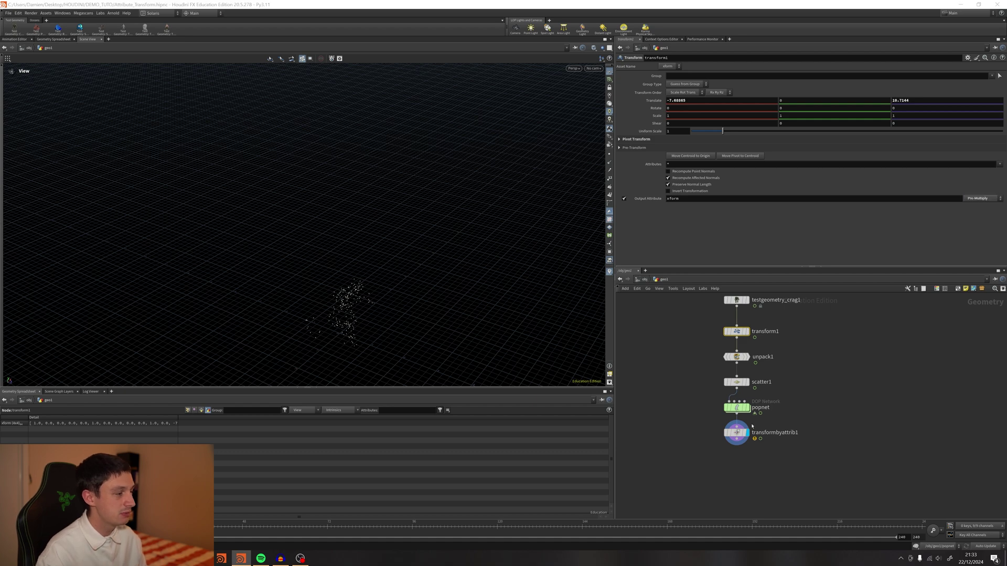
Move transformbyattrib1 farther below popnet to make room between the two nodes
{"action": "middle_click_drag", "start_coordinate": [799, 452], "coordinate": [785, 396]}
{"action": "left_click_drag", "start_coordinate": [722, 381], "coordinate": [722, 419]}
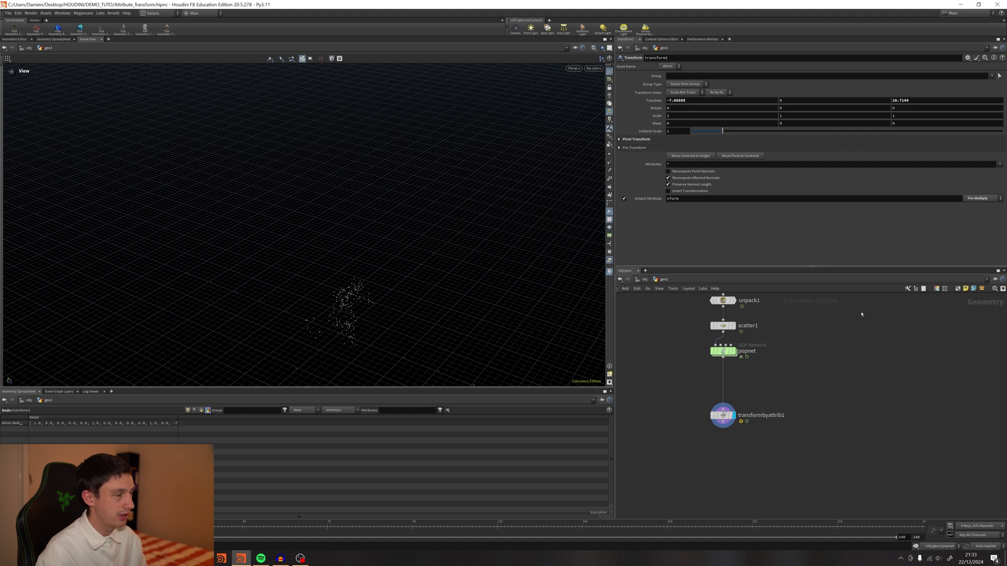
Inspect the node information of transformbyattrib1 and unpack1, and open unpack1's parameters
{"action": "middle_click_drag", "start_coordinate": [768, 388], "coordinate": [761, 414]}
{"action": "middle_click_drag", "start_coordinate": [790, 356], "coordinate": [787, 398]}
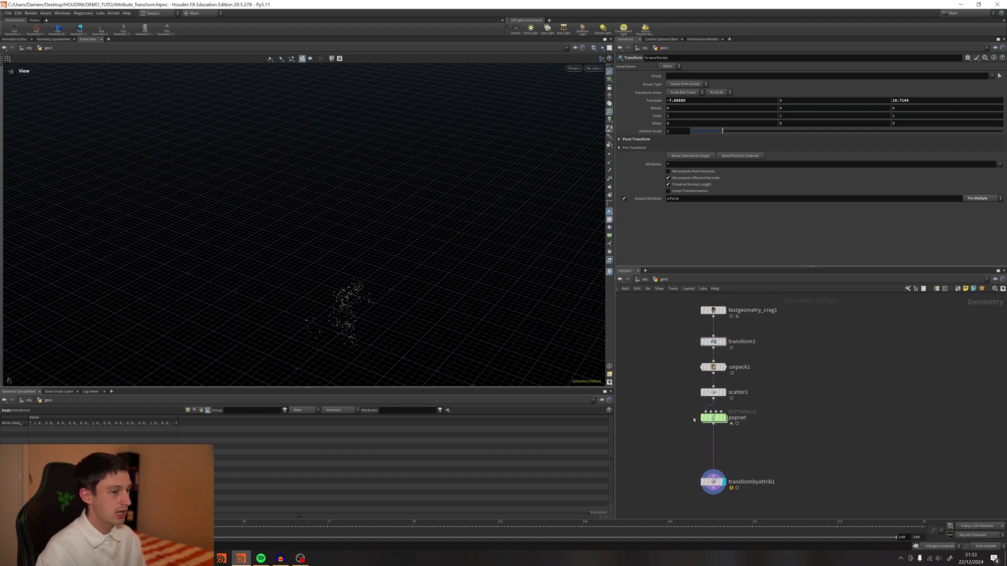
{"action": "middle_click", "coordinate": [713, 483]}
{"action": "middle_click", "coordinate": [713, 367]}
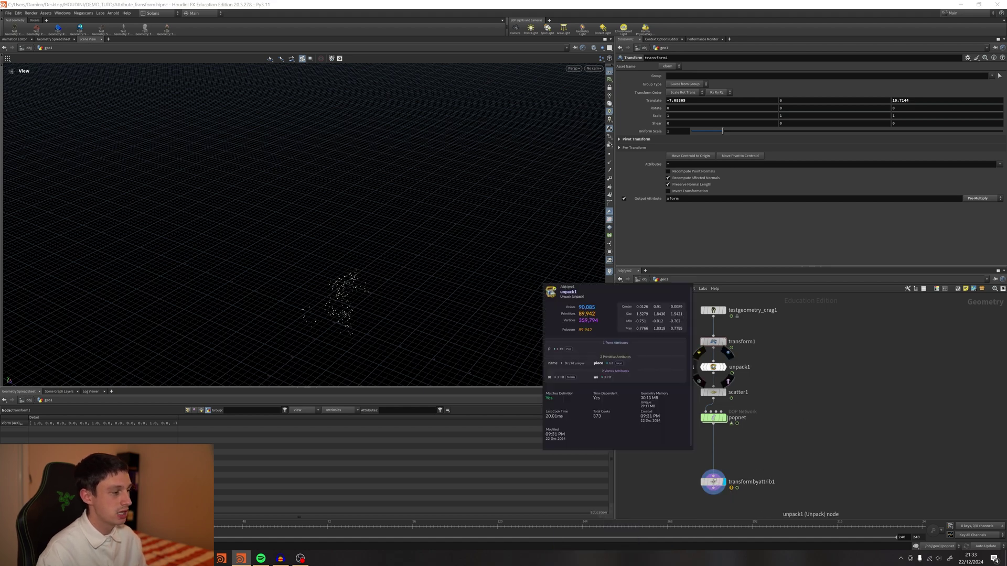
{"action": "left_click", "coordinate": [713, 367]}
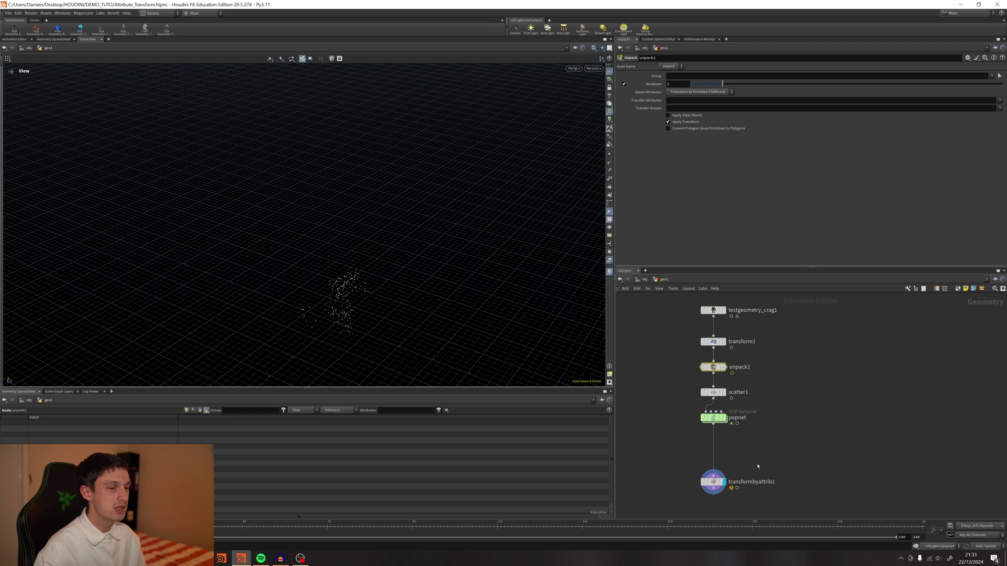
{"action": "middle_click_drag", "start_coordinate": [743, 449], "coordinate": [744, 440]}
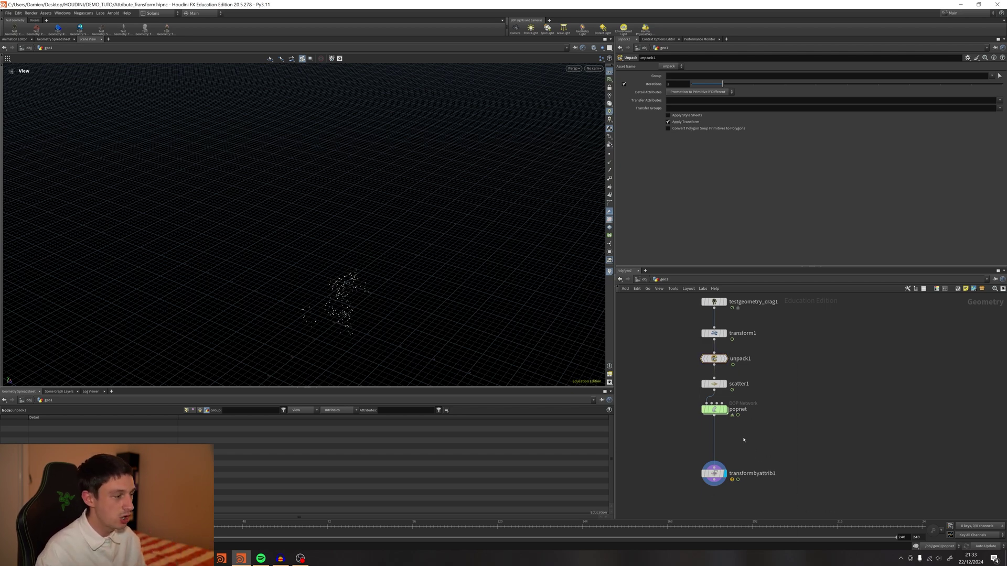
Insert an Attribute Transfer node before transformbyattrib1, with popnet as its first input and transform1 as its second
{"action": "key", "text": "Tab"}
{"action": "type", "text": "att tra"}
{"action": "key", "text": "Return"}
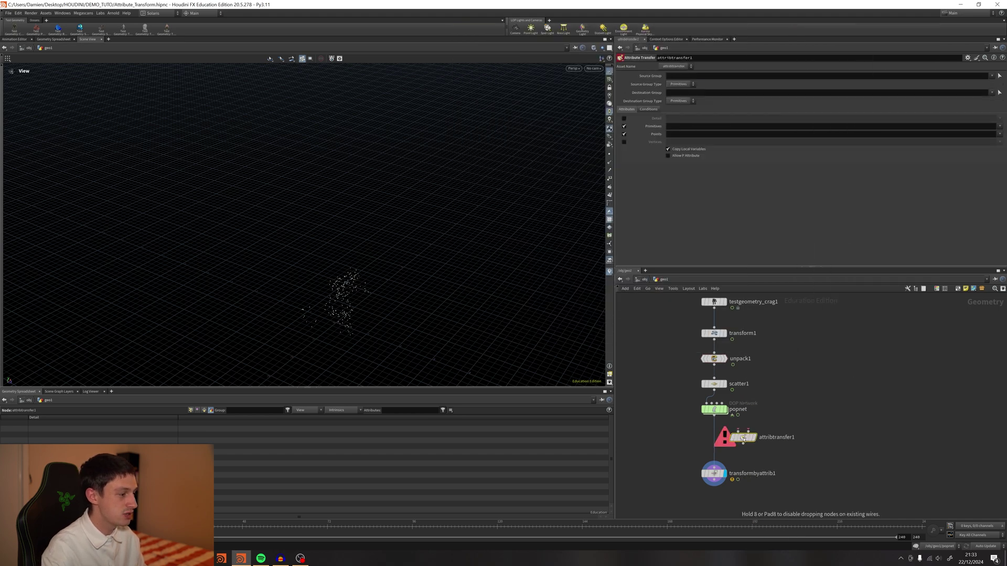
{"action": "left_click", "coordinate": [737, 458]}
{"action": "left_click", "coordinate": [743, 452]}
{"action": "middle_click_drag", "start_coordinate": [739, 366], "coordinate": [754, 340]}
{"action": "left_click", "coordinate": [697, 365]}
{"action": "left_click_drag", "start_coordinate": [697, 432], "coordinate": [698, 459]}
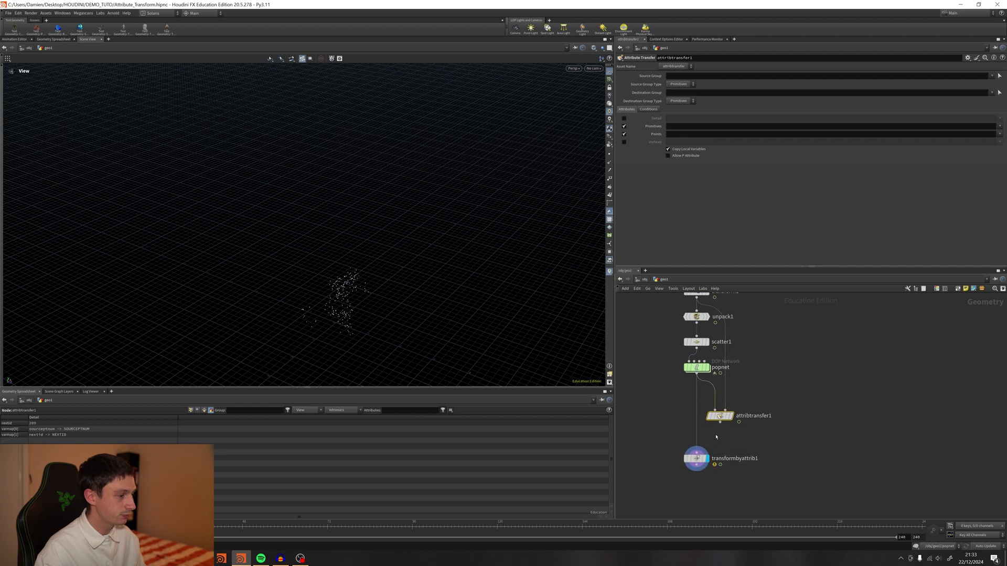
Disable primitive and point attributes on attribtransfer1 and transfer only the xform detail attribute
{"action": "left_click", "coordinate": [624, 127]}
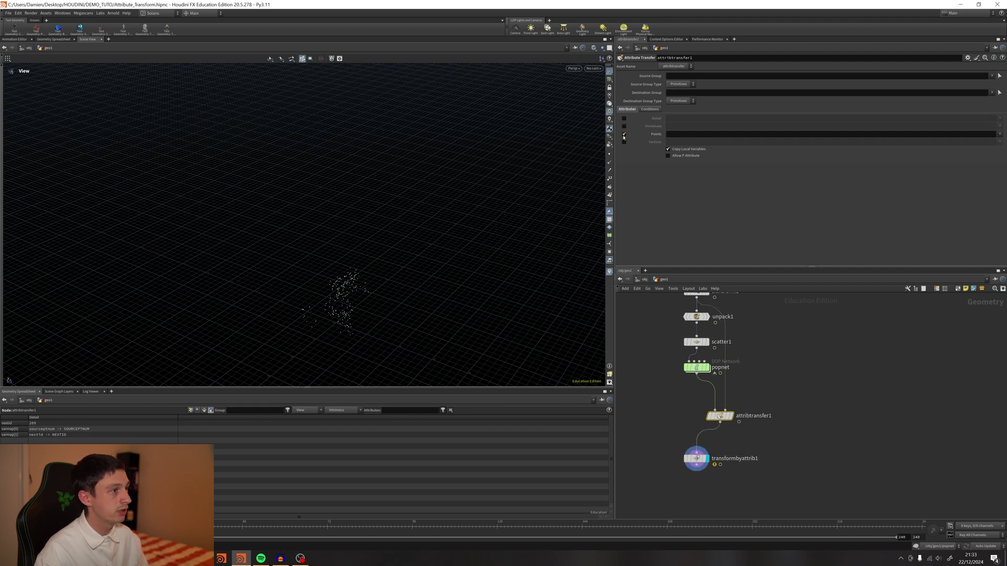
{"action": "left_click", "coordinate": [624, 134]}
{"action": "left_click", "coordinate": [624, 119]}
{"action": "left_click", "coordinate": [999, 119]}
{"action": "left_click", "coordinate": [995, 125]}
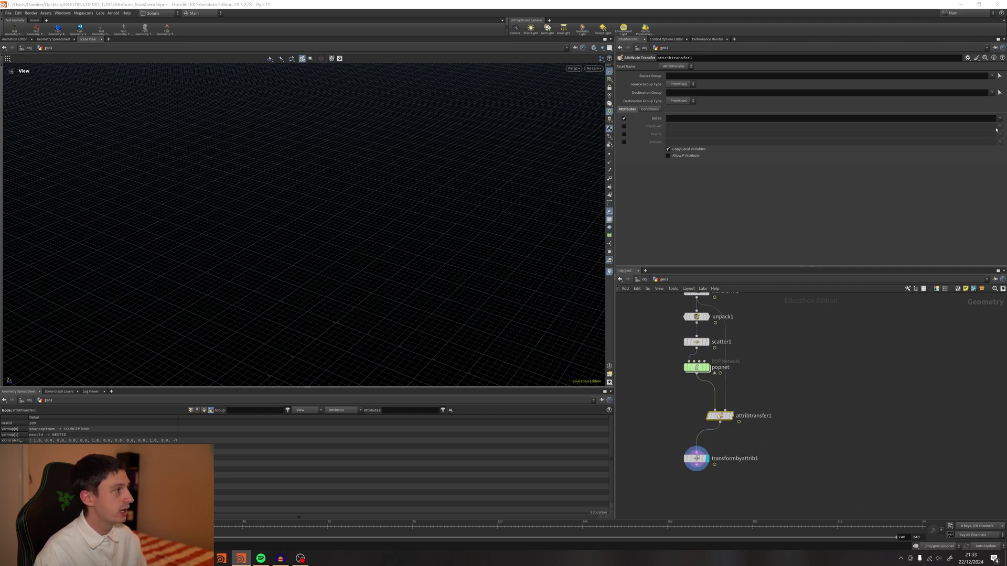
Template transform1 and testgeometry_crag1 to compare their positions with the transformed particles
{"action": "left_click_drag", "start_coordinate": [373, 290], "coordinate": [330, 300]}
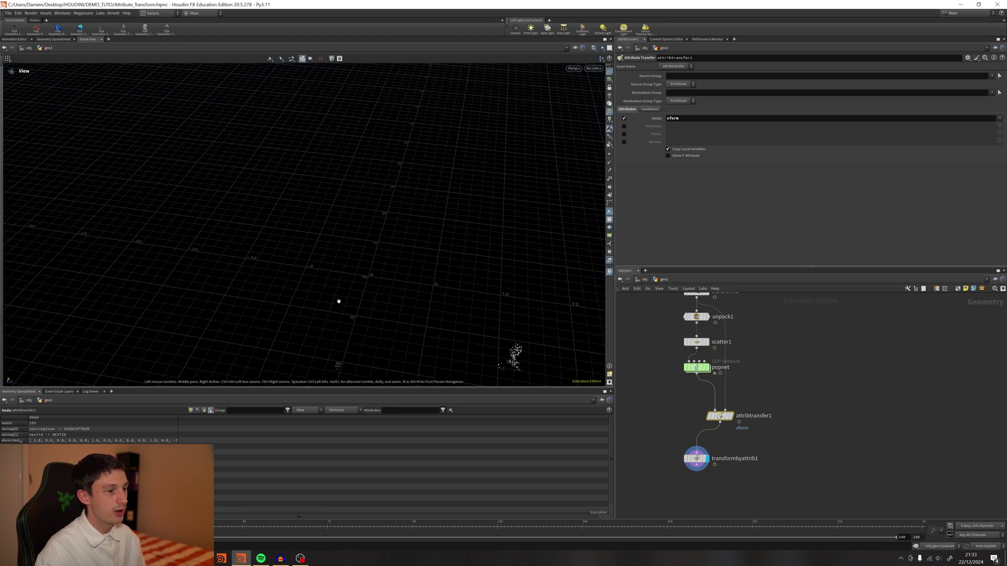
{"action": "left_click_drag", "start_coordinate": [359, 267], "coordinate": [456, 315]}
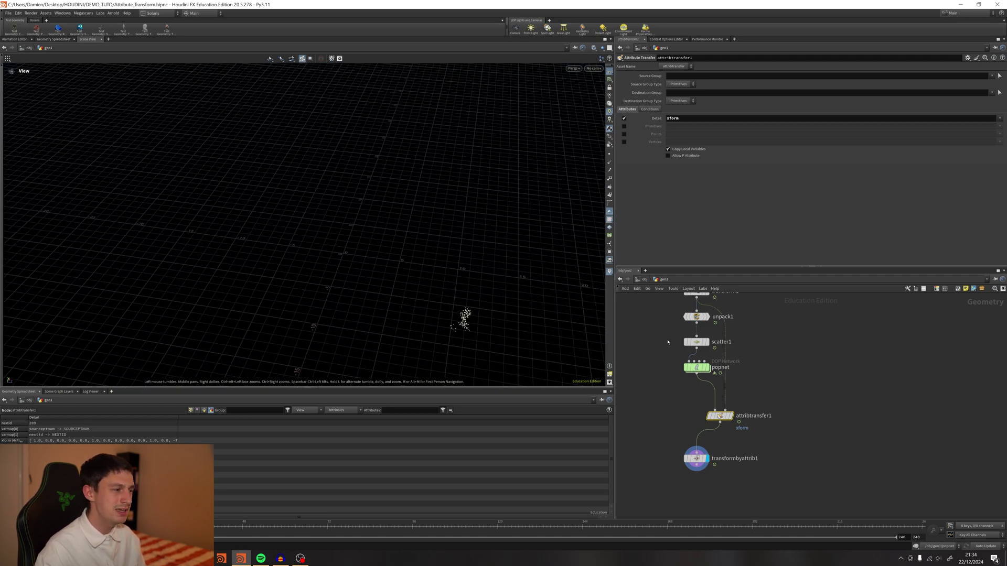
{"action": "middle_click_drag", "start_coordinate": [674, 317], "coordinate": [670, 341]}
{"action": "left_click", "coordinate": [701, 315]}
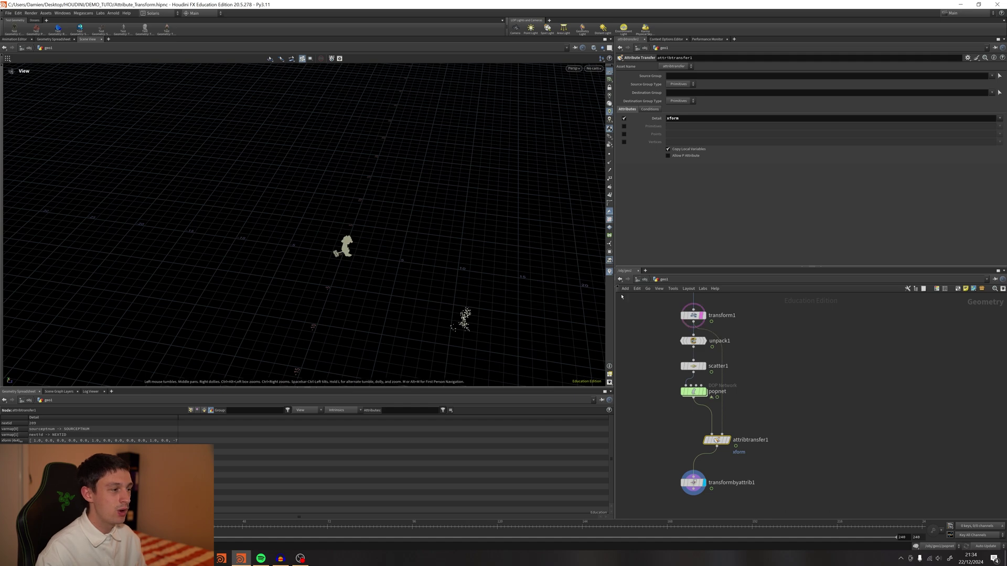
{"action": "scroll", "coordinate": [698, 325], "scroll_direction": "up", "scroll_amount": 1}
{"action": "left_click", "coordinate": [702, 308]}
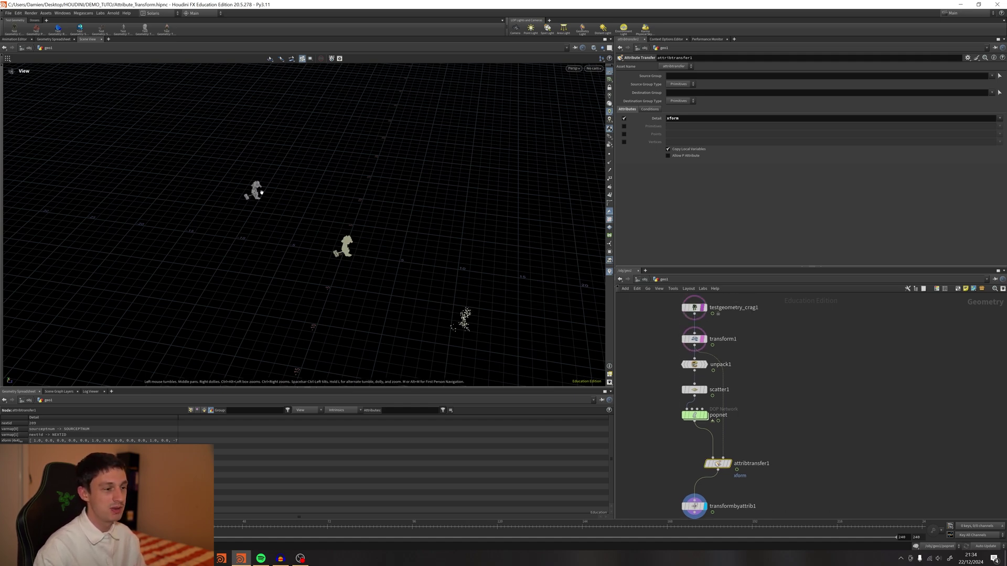
{"action": "scroll", "coordinate": [670, 469], "scroll_direction": "down", "scroll_amount": 1}
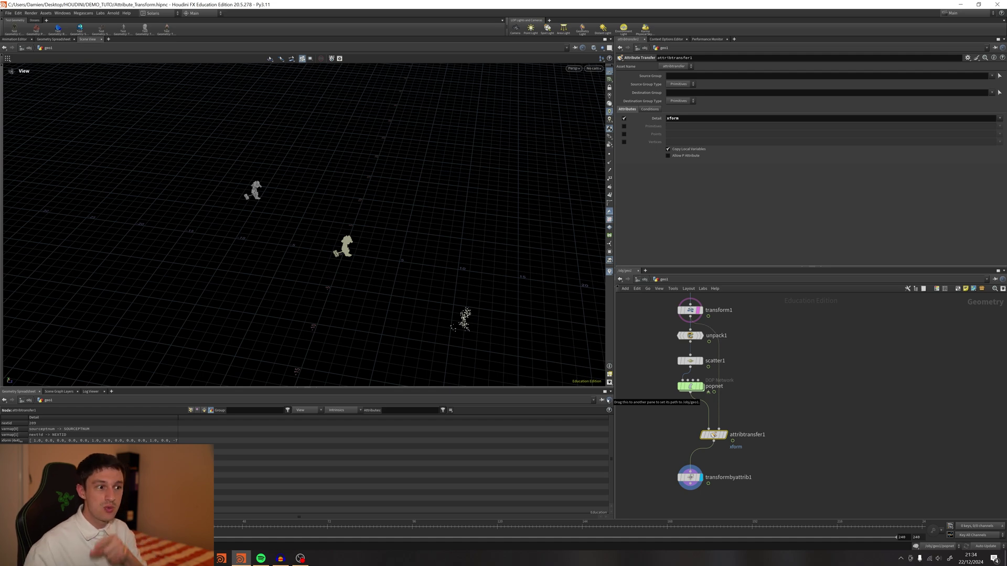
Enable Invert Transformation on transformbyattrib1
{"action": "left_click_drag", "start_coordinate": [366, 255], "coordinate": [512, 331]}
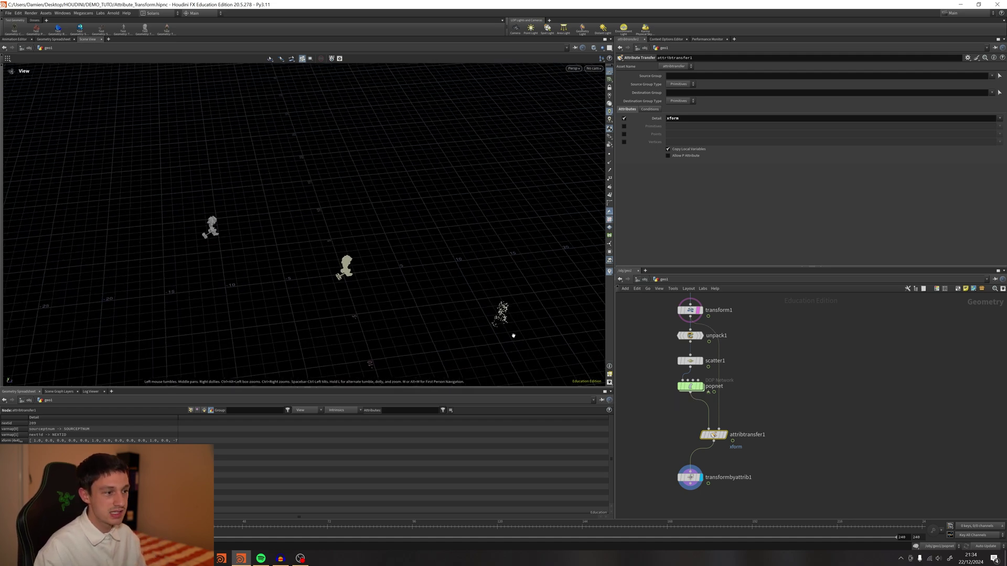
{"action": "left_click", "coordinate": [690, 477]}
{"action": "left_click", "coordinate": [684, 101]}
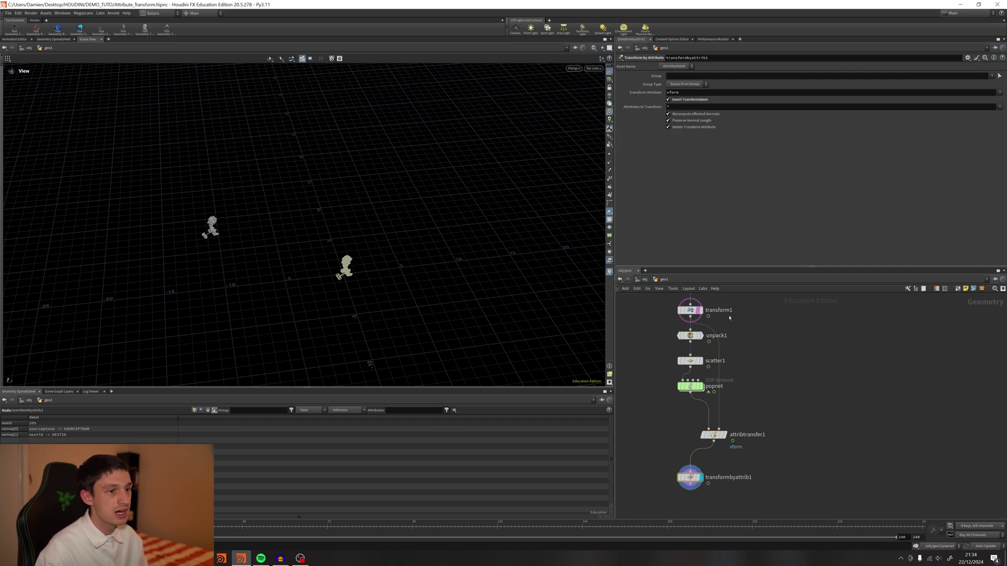
Turn off the template display of transform1 and testgeometry_crag1
{"action": "middle_click_drag", "start_coordinate": [790, 431], "coordinate": [793, 408]}
{"action": "middle_click_drag", "start_coordinate": [724, 371], "coordinate": [726, 415]}
{"action": "key", "text": "e"}
{"action": "left_click", "coordinate": [695, 304]}
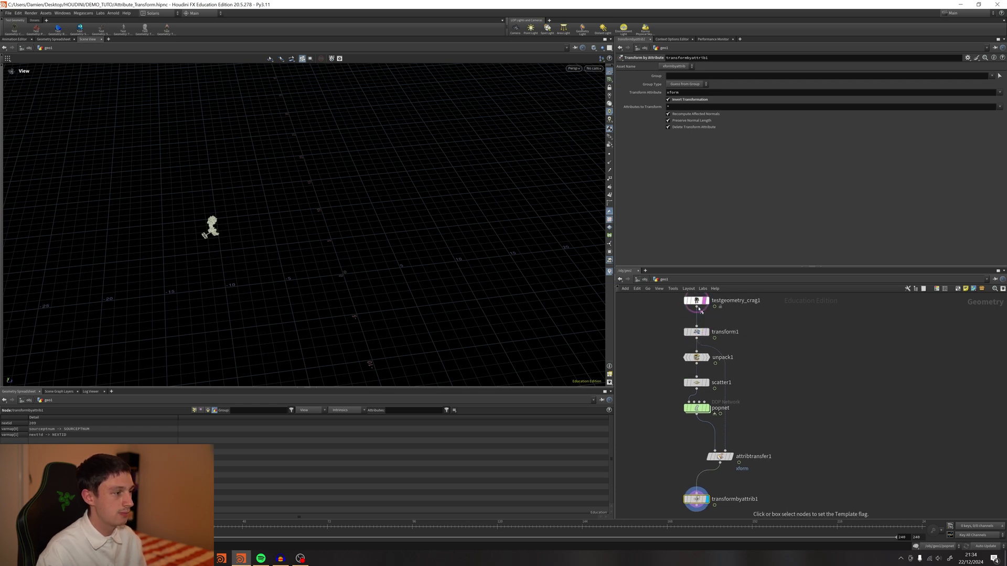
{"action": "left_click", "coordinate": [702, 334]}
{"action": "middle_click_drag", "start_coordinate": [763, 375], "coordinate": [761, 305]}
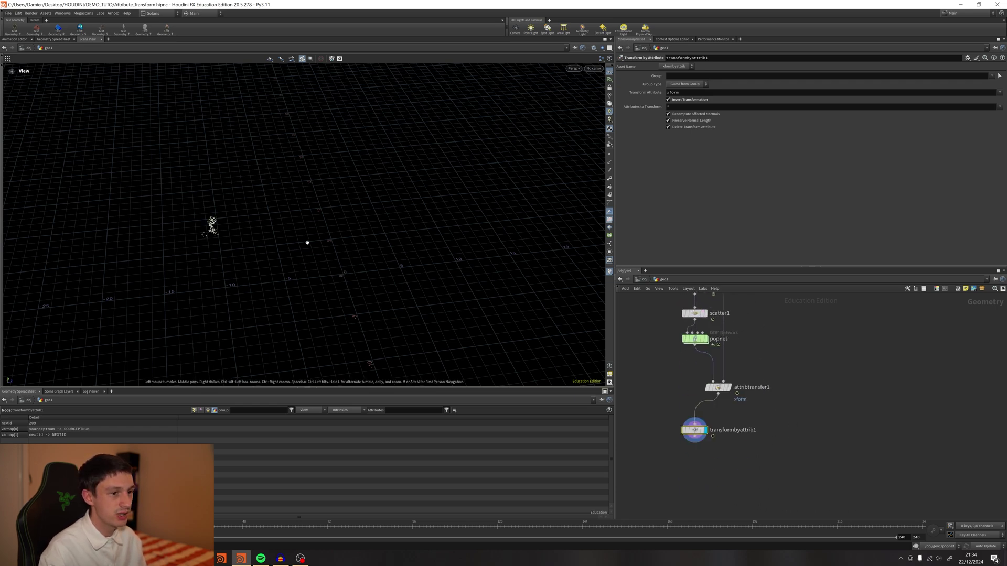
Play the particle simulation, examine it up close from several angles, and return to the first frame
{"action": "left_click_drag", "start_coordinate": [307, 243], "coordinate": [341, 247]}
{"action": "key", "text": "Up"}
{"action": "scroll", "coordinate": [230, 217], "scroll_direction": "up", "scroll_amount": 4}
{"action": "left_click_drag", "start_coordinate": [229, 217], "coordinate": [281, 214]}
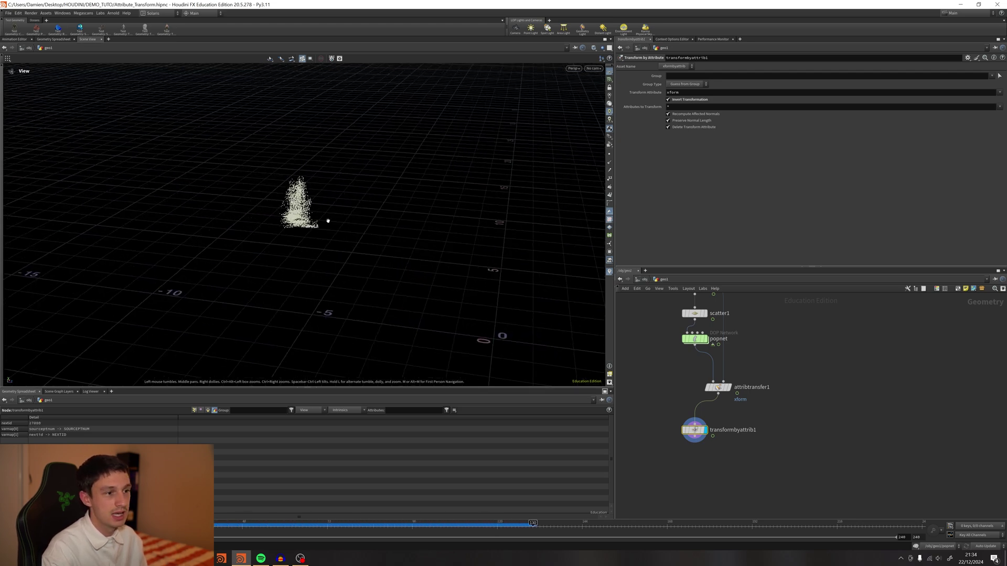
{"action": "left_click_drag", "start_coordinate": [328, 221], "coordinate": [335, 225]}
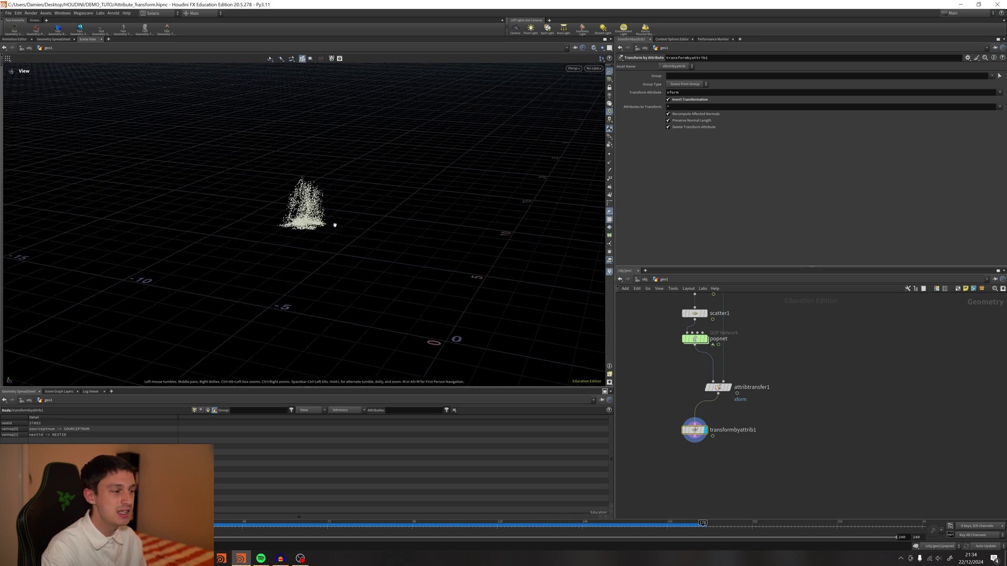
{"action": "key", "text": "ctrl+Up"}
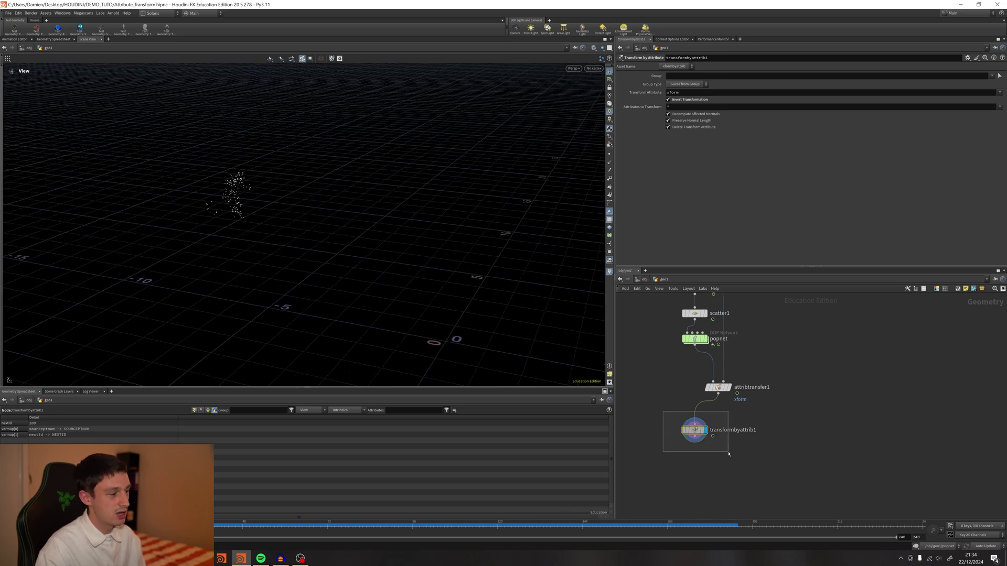
Add an unconnected Match Size node beside the transform1 and unpack1 nodes
{"action": "middle_click_drag", "start_coordinate": [762, 317], "coordinate": [763, 411]}
{"action": "left_click_drag", "start_coordinate": [665, 348], "coordinate": [744, 391]}
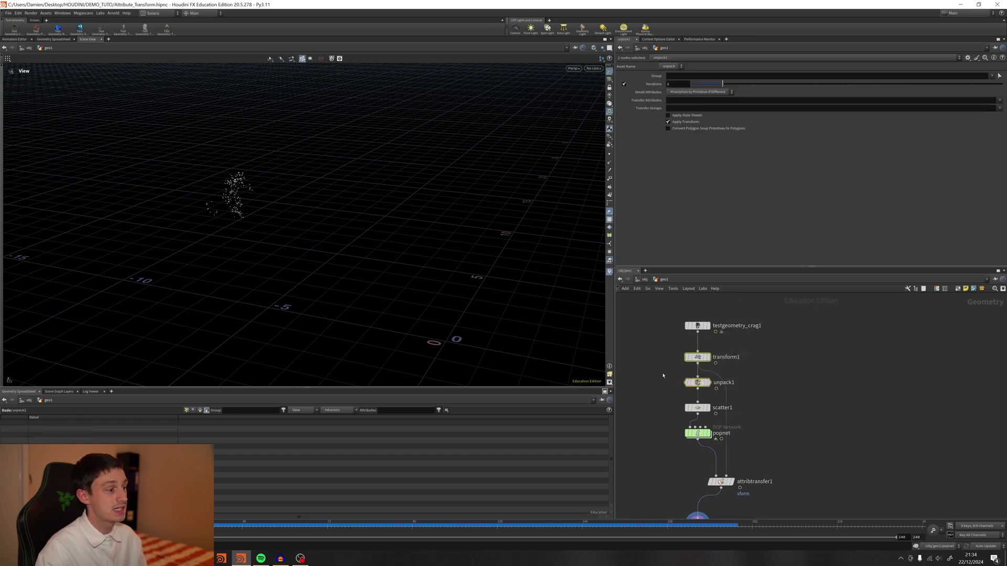
{"action": "key", "text": "Up"}
{"action": "key", "text": "Tab"}
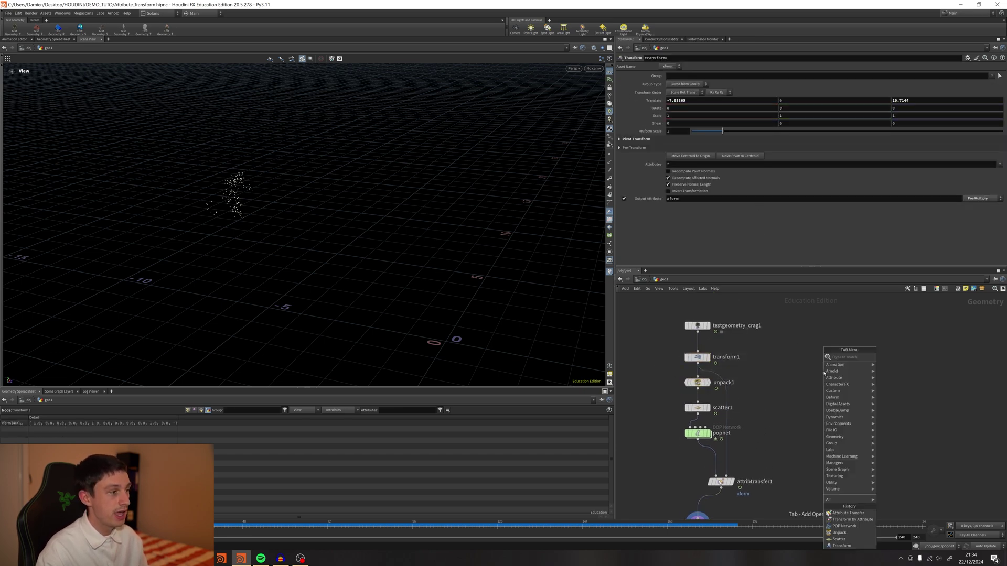
{"action": "type", "text": "mat"}
{"action": "key", "text": "Down"}
{"action": "key", "text": "Down"}
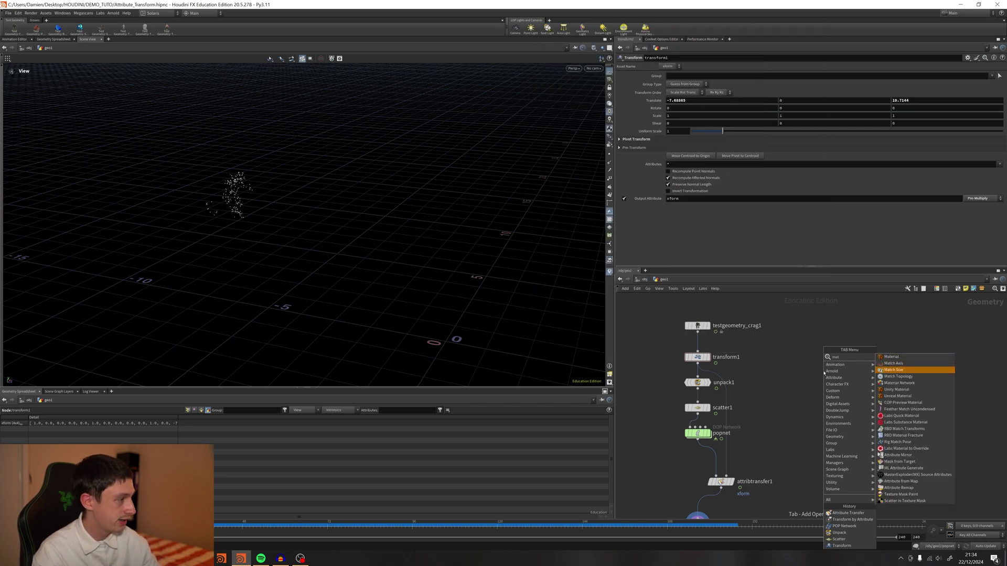
{"action": "key", "text": "Return"}
{"action": "left_click", "coordinate": [824, 372]}
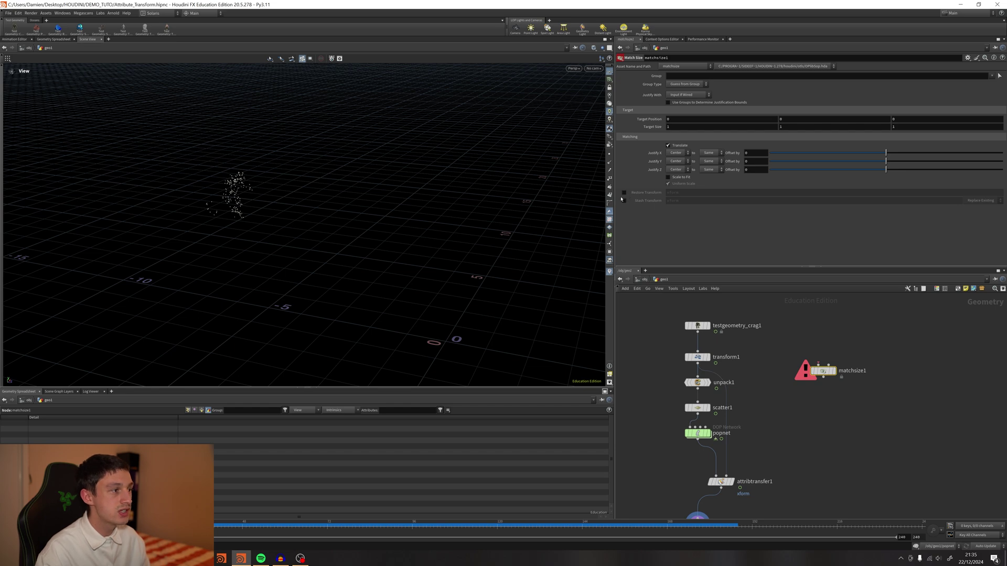
Select transform1 to review its parameters and bring the whole node network into view
{"action": "left_click", "coordinate": [698, 357]}
{"action": "middle_click_drag", "start_coordinate": [852, 455], "coordinate": [804, 388]}
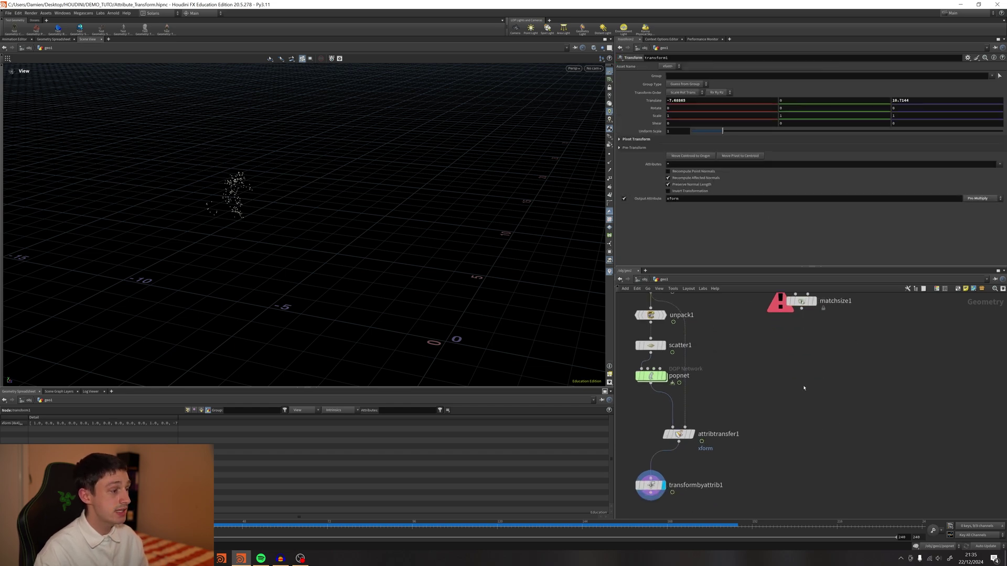
{"action": "scroll", "coordinate": [744, 397], "scroll_direction": "down", "scroll_amount": 3}
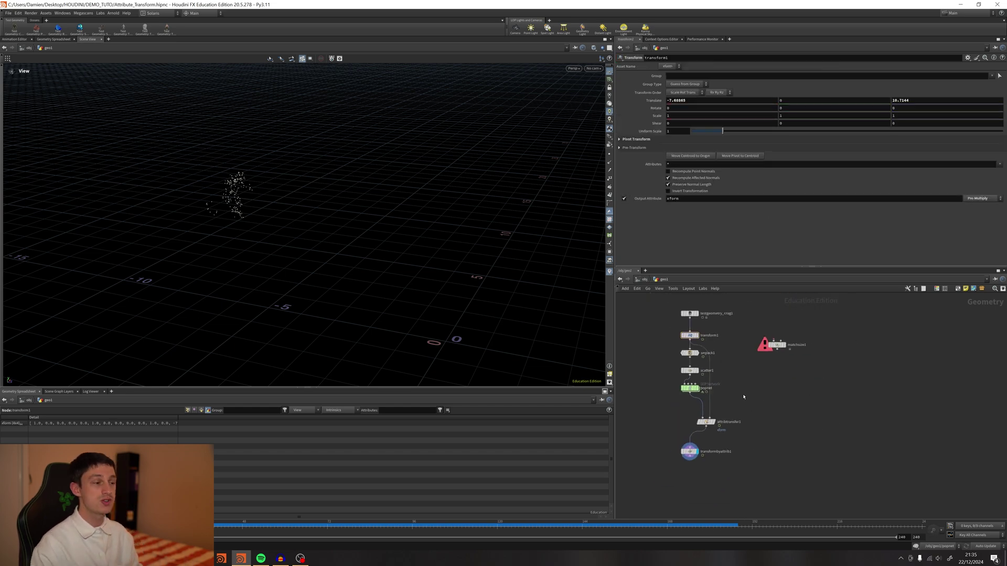